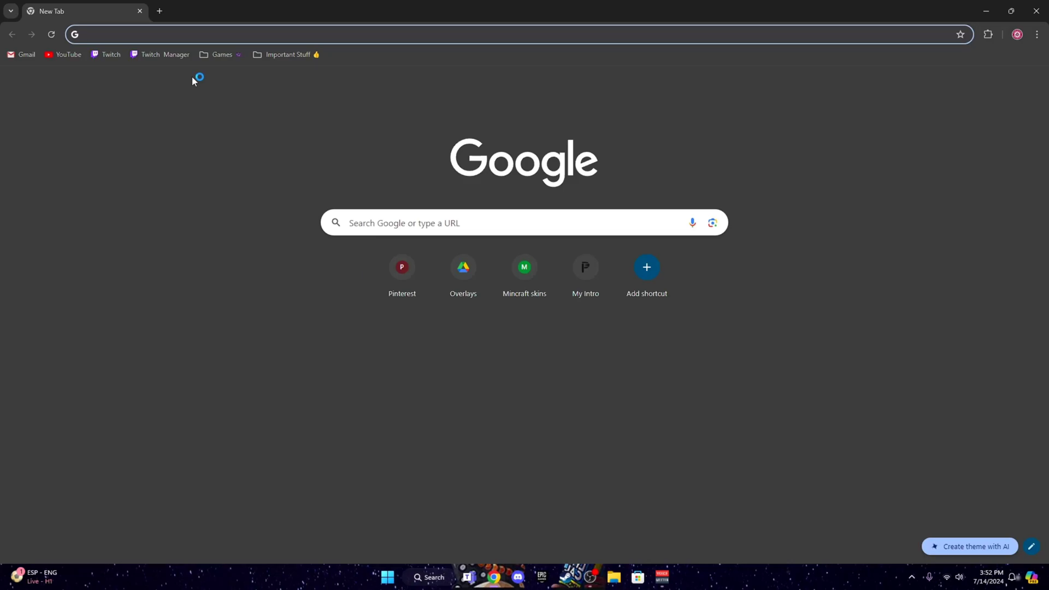
# - Search 'ds4 win' and open the Ryochan7/DS4Windows GitHub repository
pyautogui.write('ds4 w')
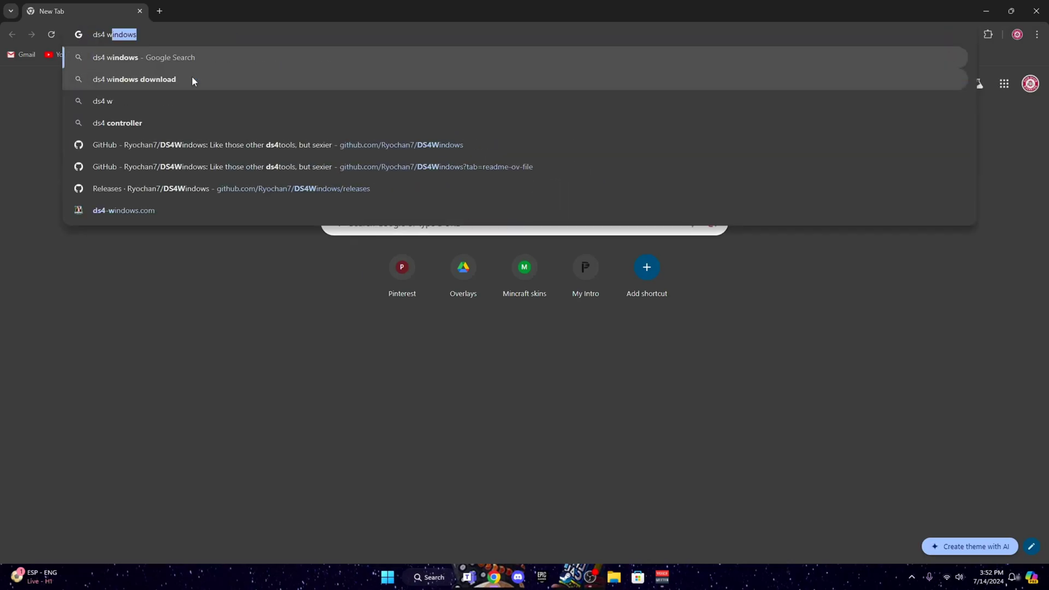
pyautogui.write('in')
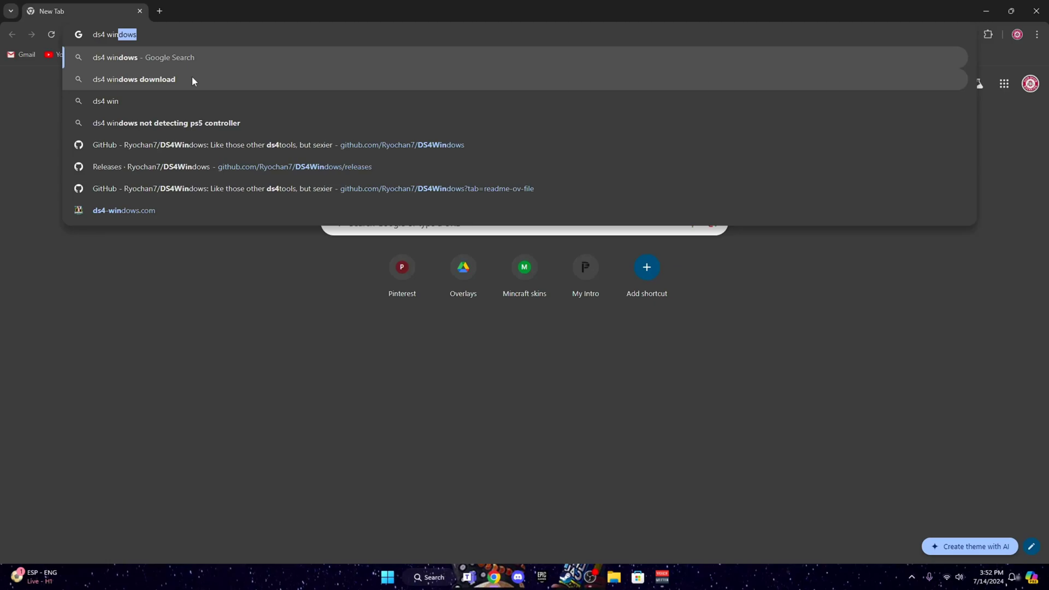
pyautogui.press('Down')
pyautogui.press('Down')
pyautogui.press('Down')
pyautogui.press('Down')
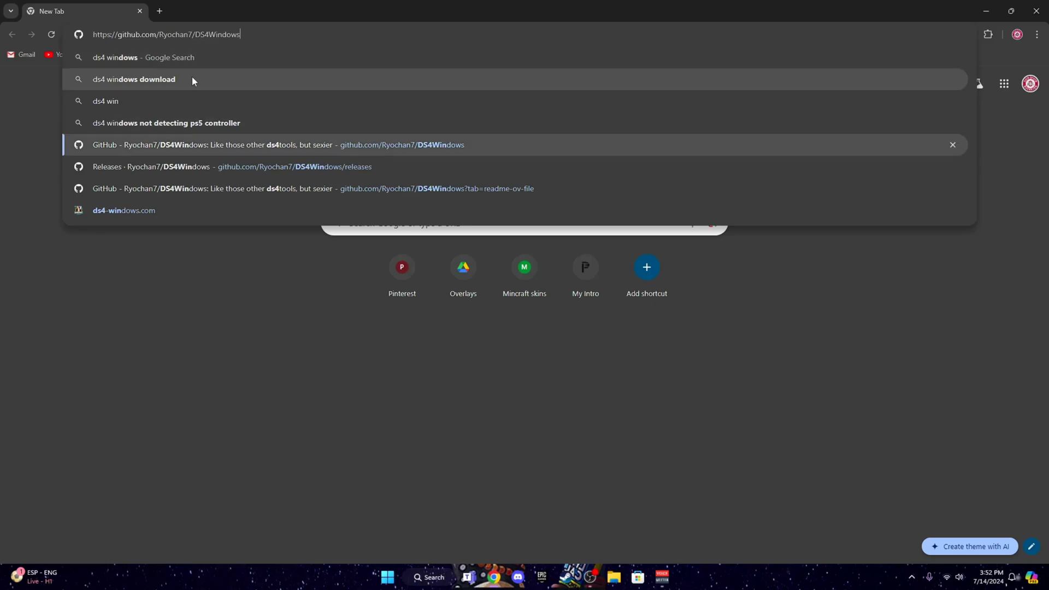
pyautogui.press('Return')
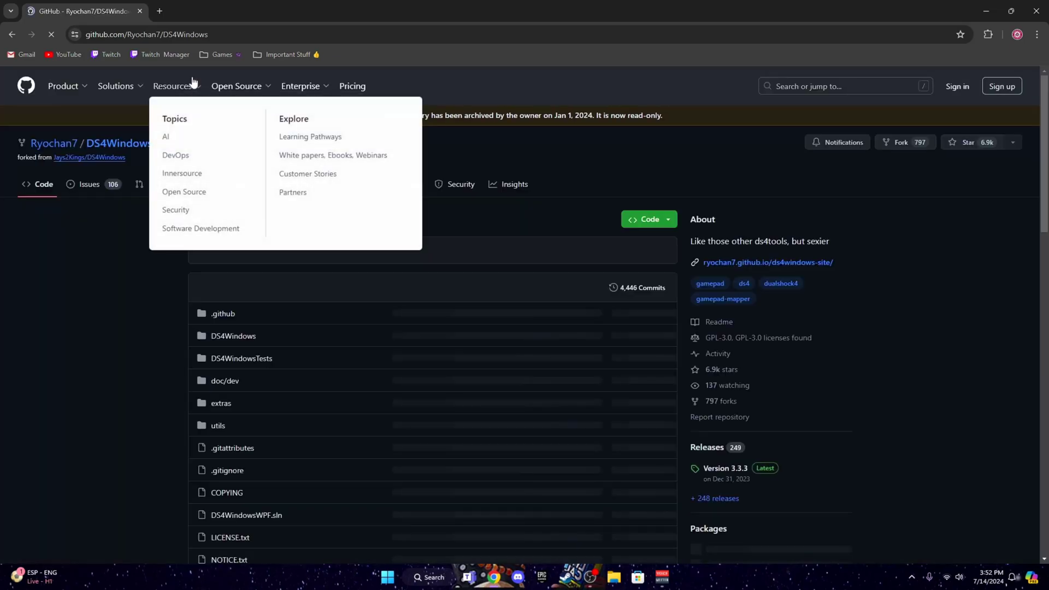
pyautogui.moveTo(48, 146)
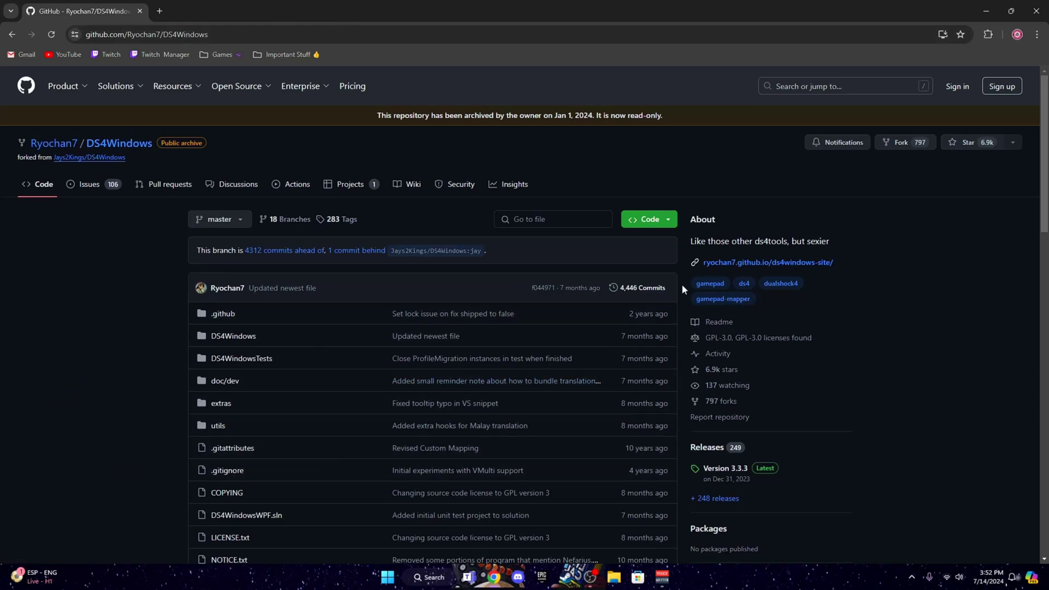
# - Scroll down to the Version 3.3.3 release assets, such as DS4Windows_3.3.3_x64.zip
pyautogui.scroll(-10, 516, 356)
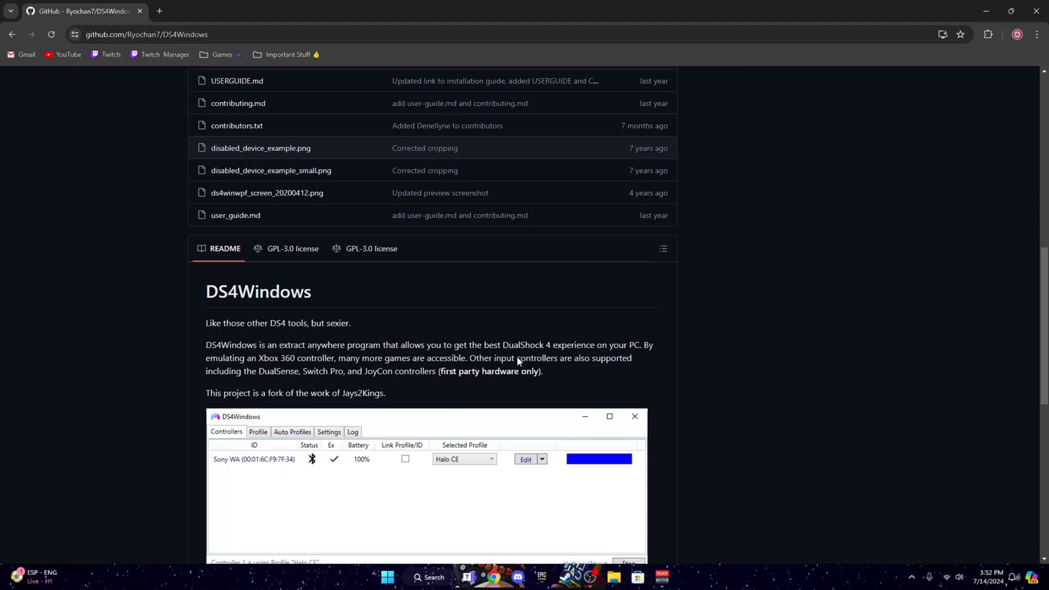
pyautogui.scroll(-4, 516, 355)
pyautogui.scroll(-4, 517, 357)
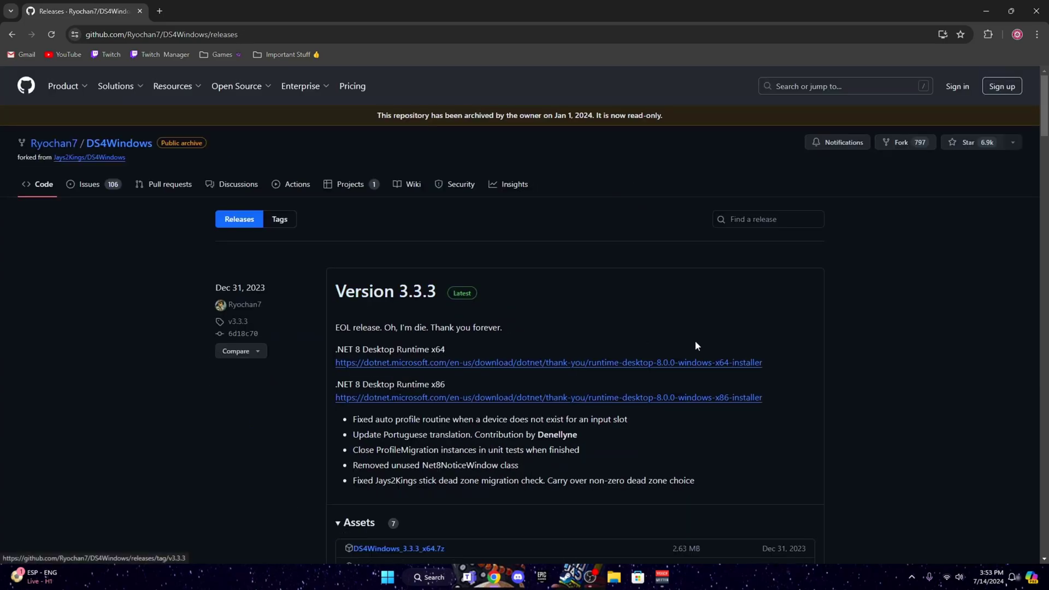
pyautogui.scroll(-5, 619, 319)
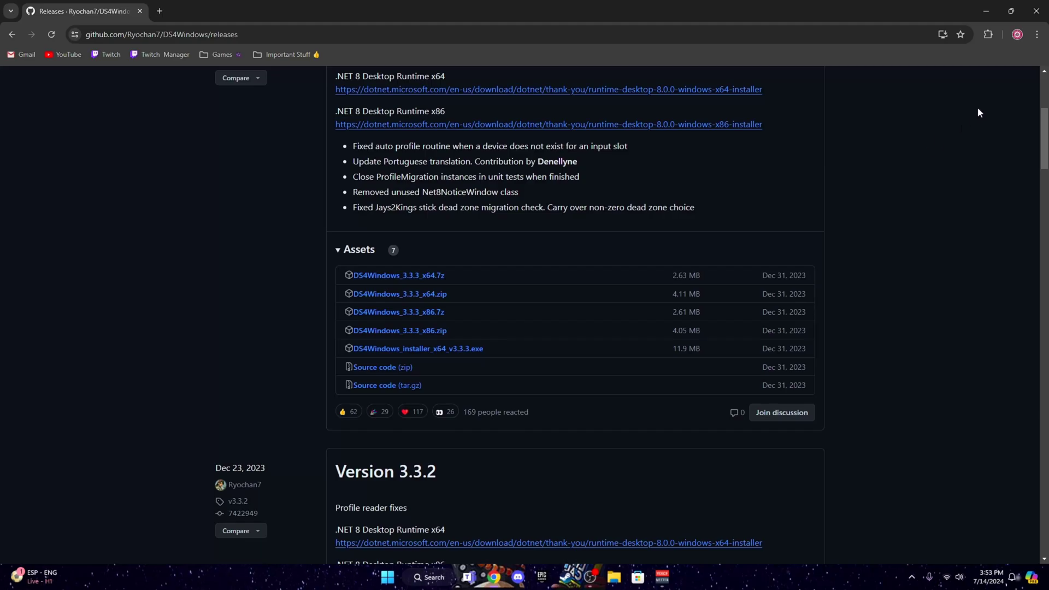
pyautogui.click(1036, 11)
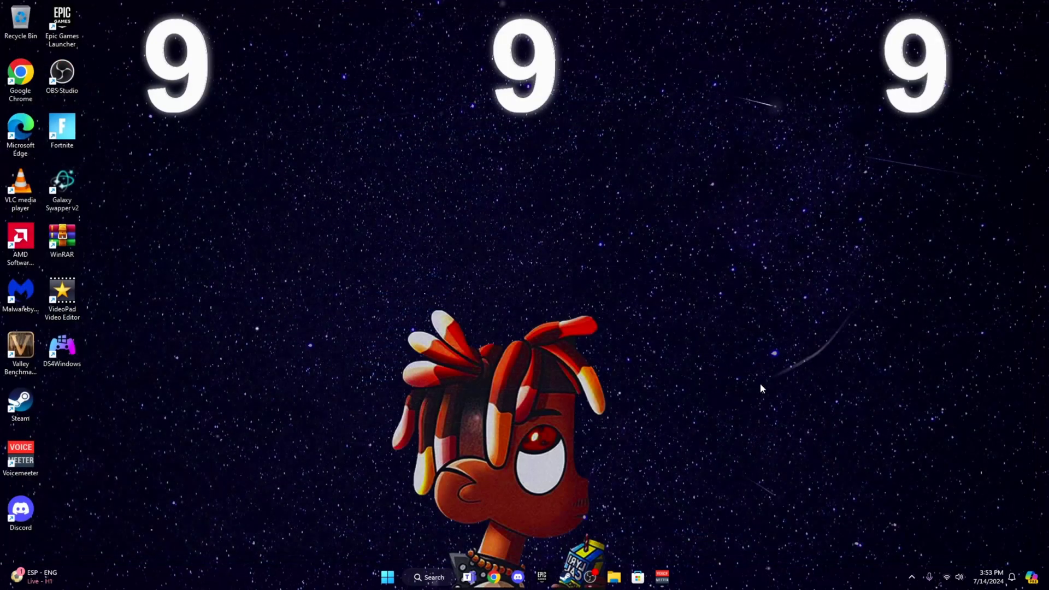
pyautogui.click(614, 577)
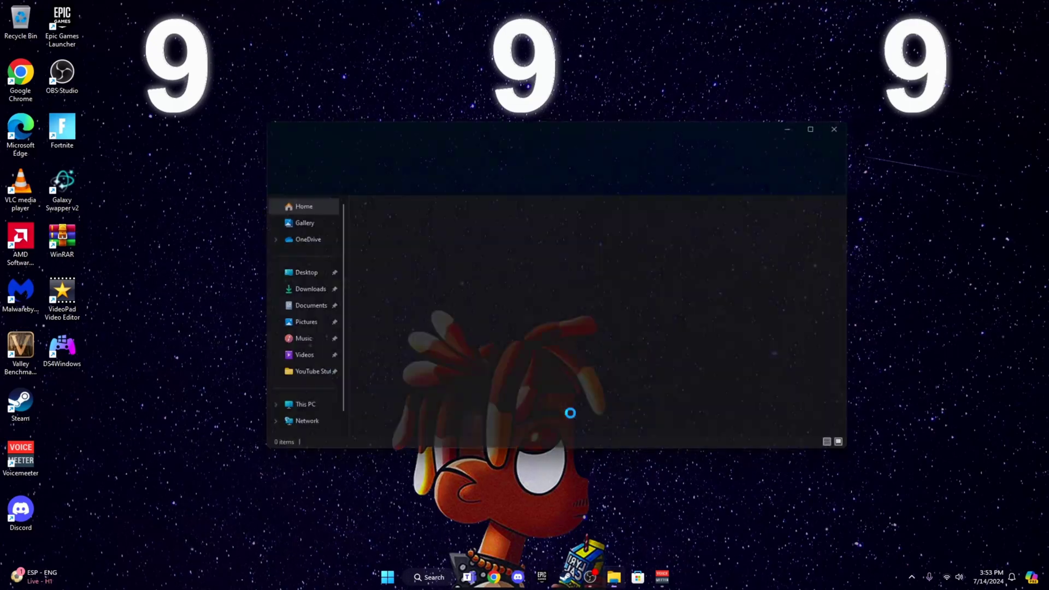
pyautogui.click(298, 290)
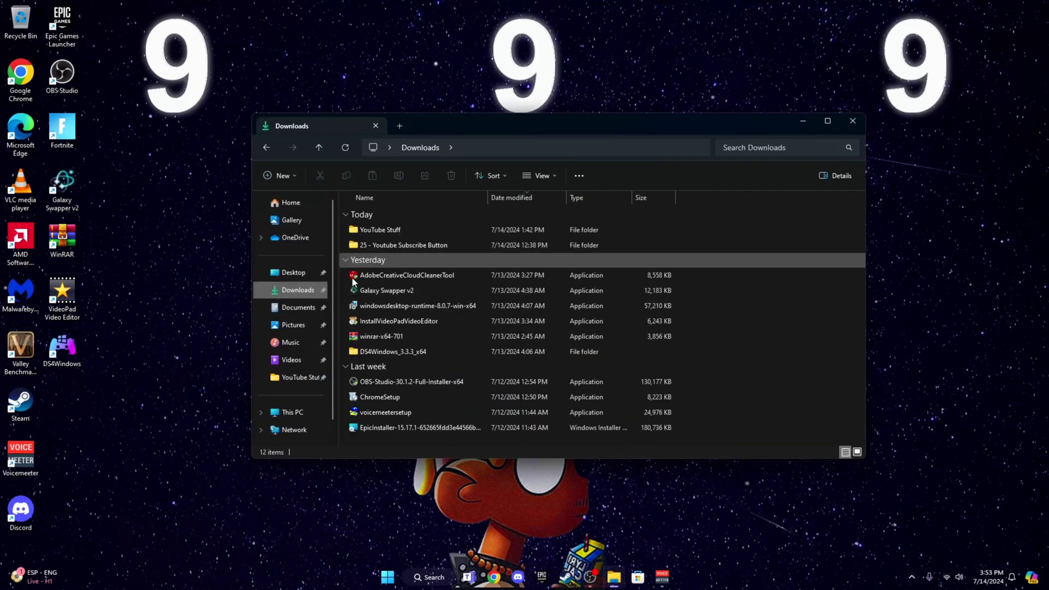
pyautogui.click(379, 338)
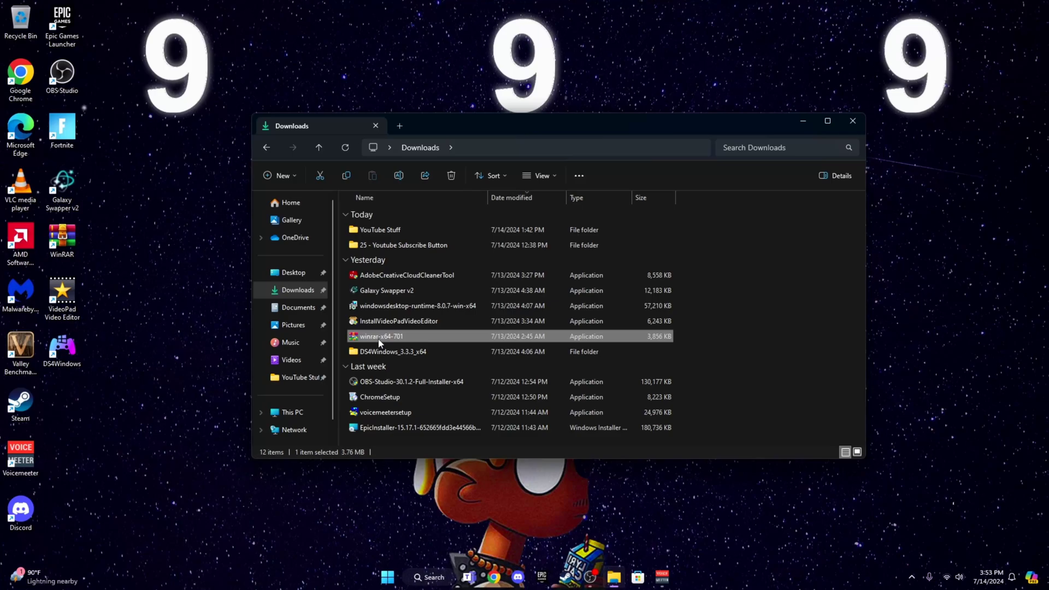
pyautogui.click(396, 355)
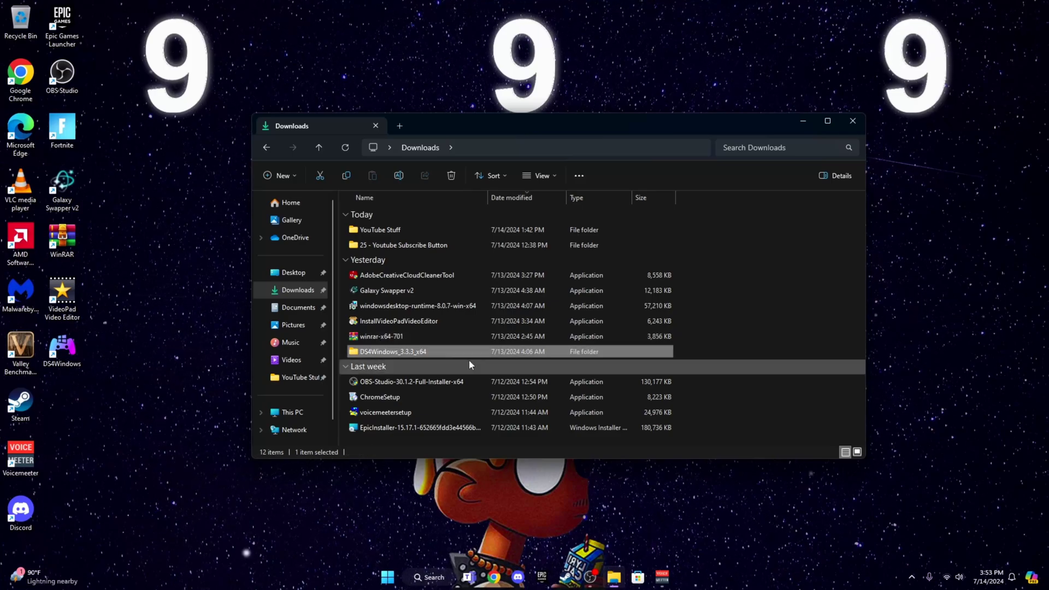
pyautogui.doubleClick(426, 357)
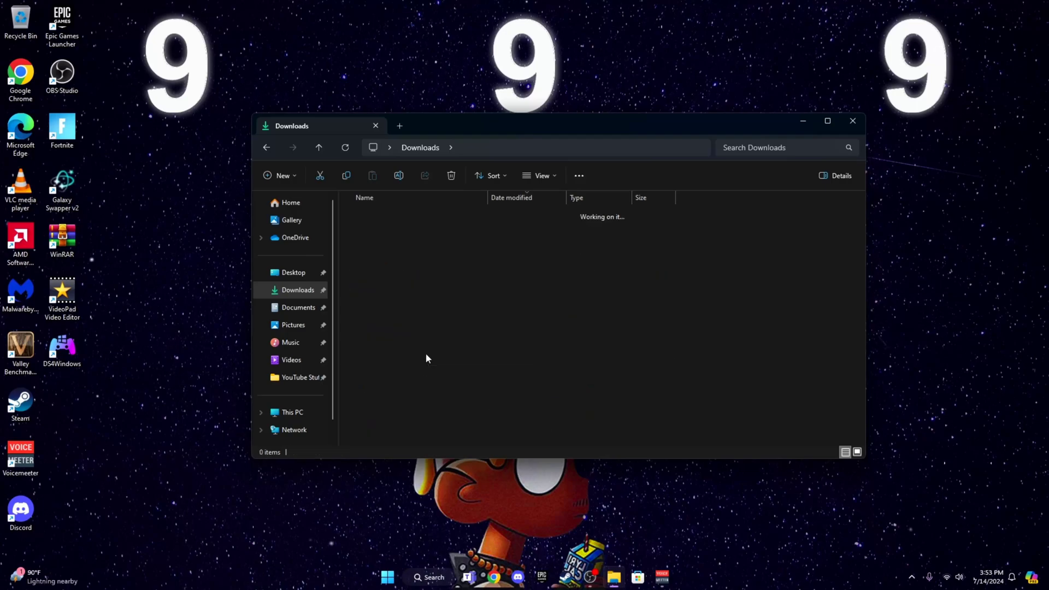
pyautogui.click(412, 148)
pyautogui.doubleClick(373, 355)
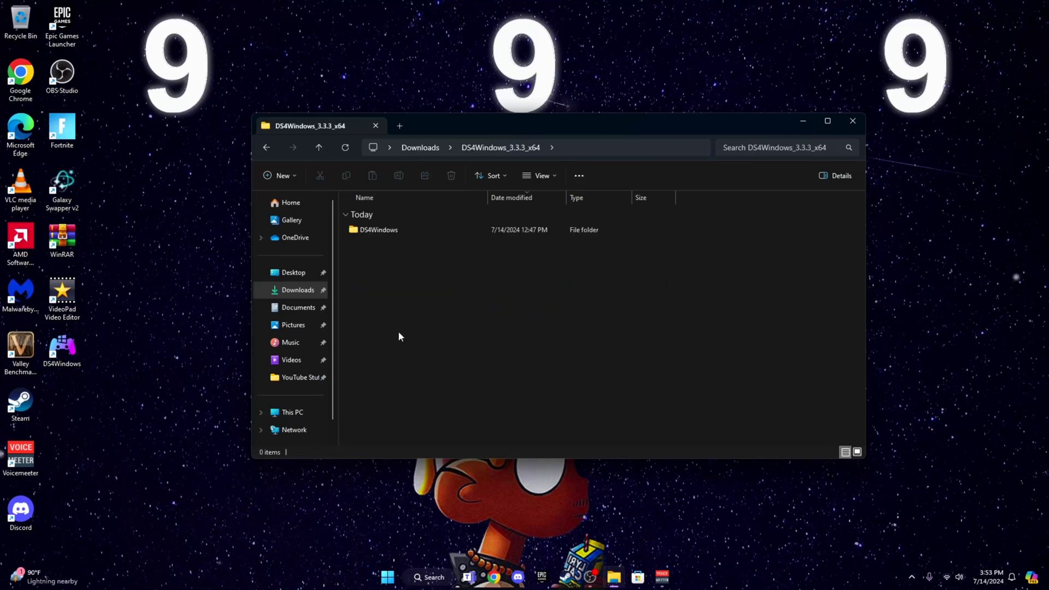
pyautogui.doubleClick(403, 231)
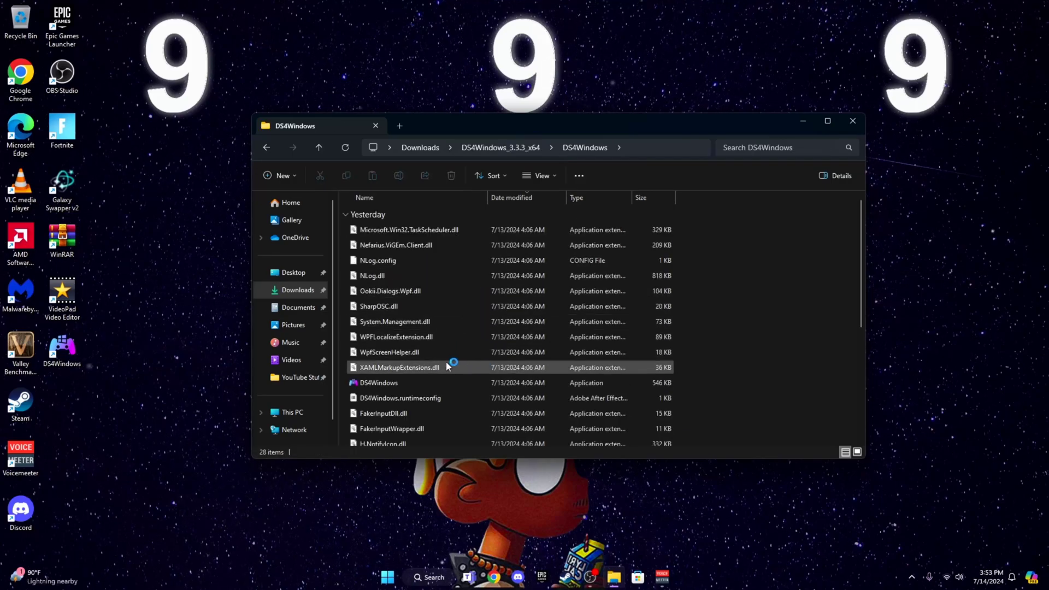
pyautogui.click(444, 382)
pyautogui.scroll(-2, 437, 366)
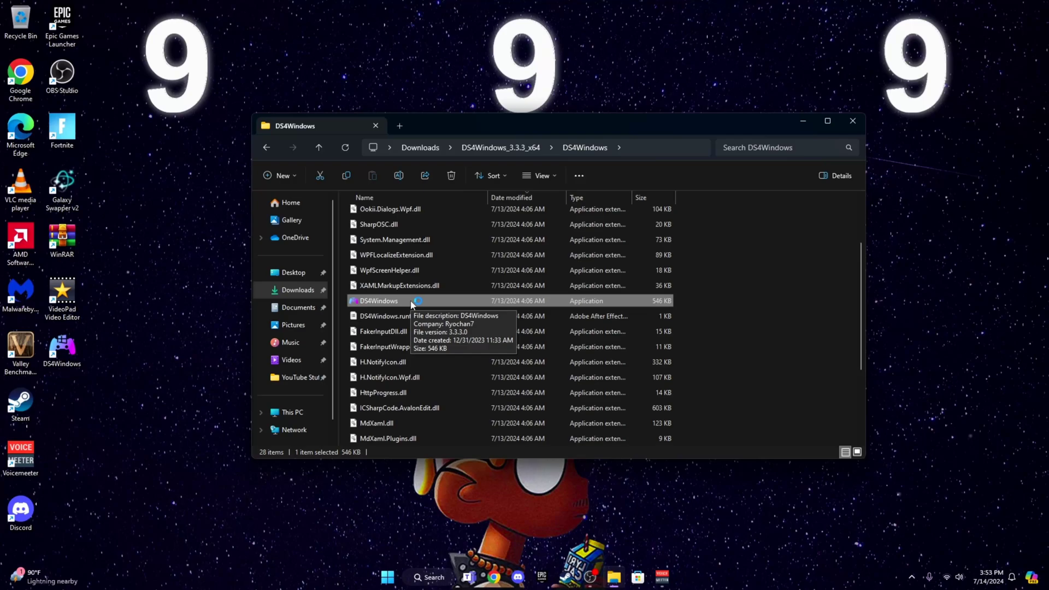
pyautogui.click(853, 121)
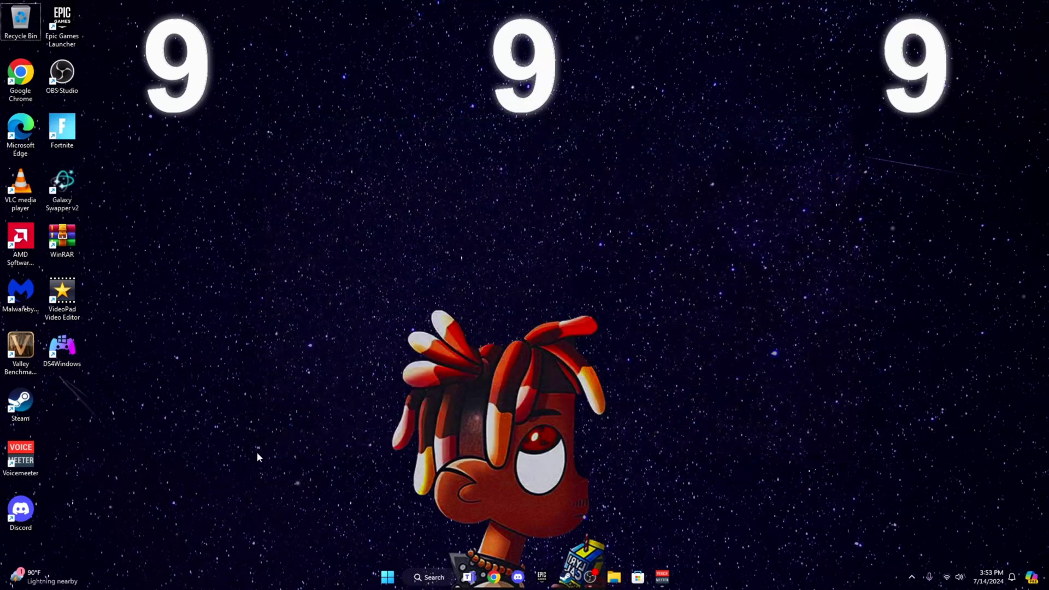
# - Launch DS4Windows from its desktop shortcut and move the window to the left
pyautogui.doubleClick(61, 348)
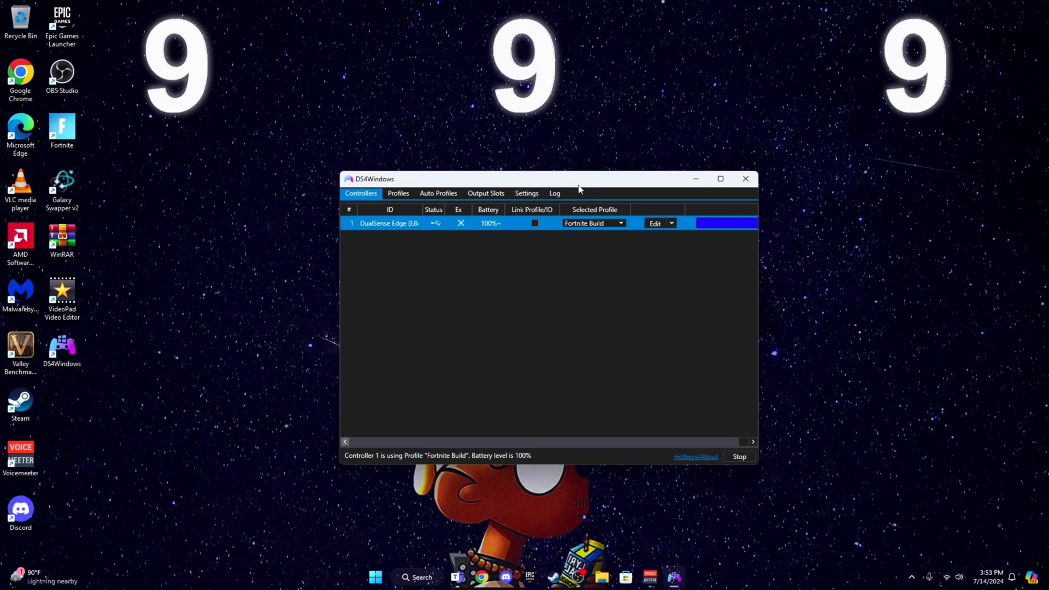
pyautogui.moveTo(578, 186)
pyautogui.mouseDown()
pyautogui.moveTo(583, 218)
pyautogui.moveTo(517, 223)
pyautogui.moveTo(590, 191)
pyautogui.mouseUp()
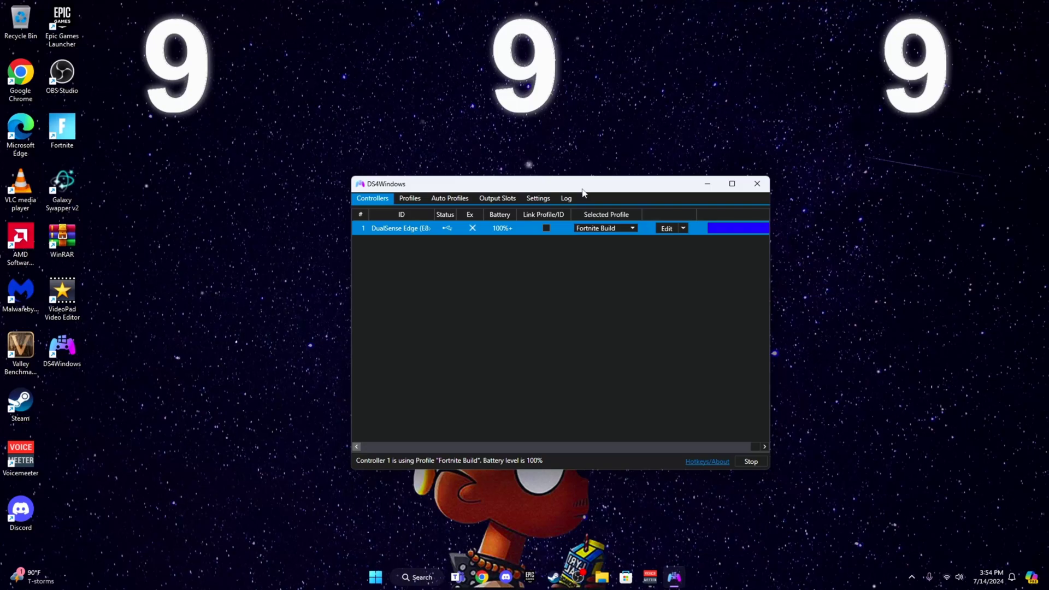
pyautogui.moveTo(583, 192); pyautogui.dragTo(538, 201)
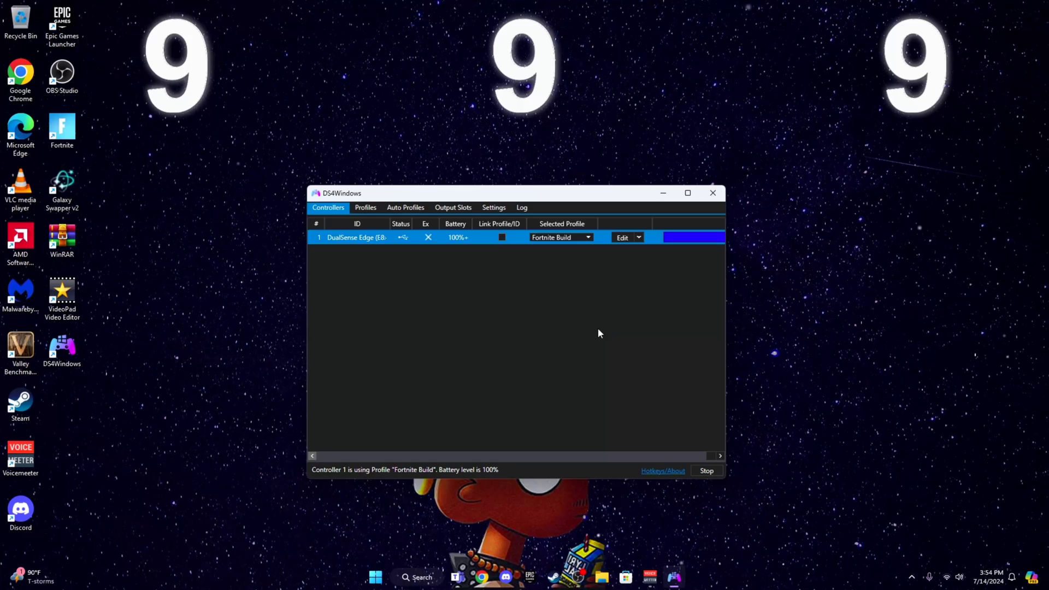
# - Keep Fortnite Build as controller 1's profile and show the Profiles tab's saved-profile list
pyautogui.click(566, 239)
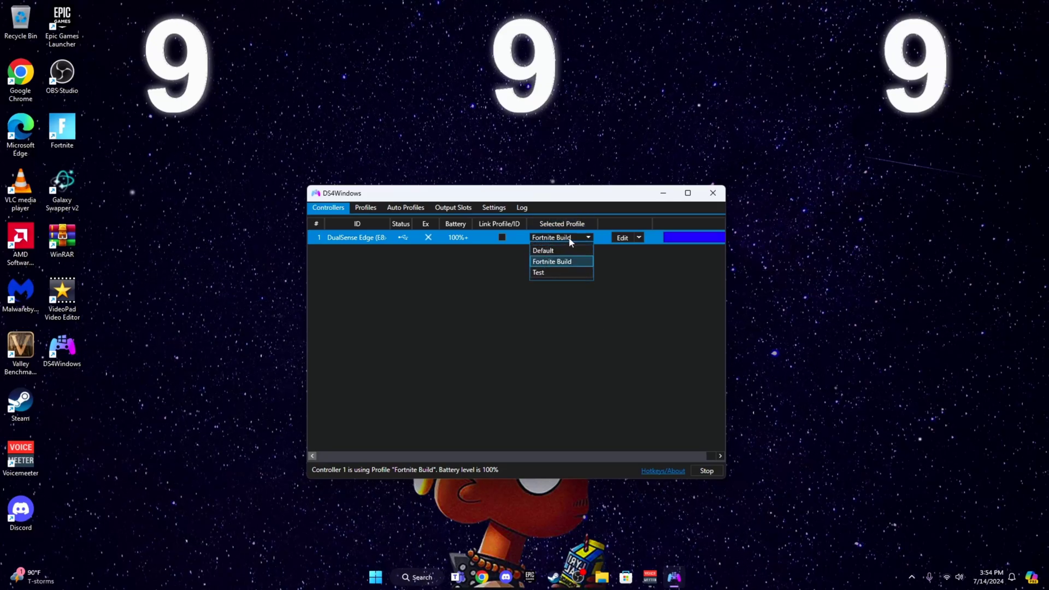
pyautogui.click(559, 265)
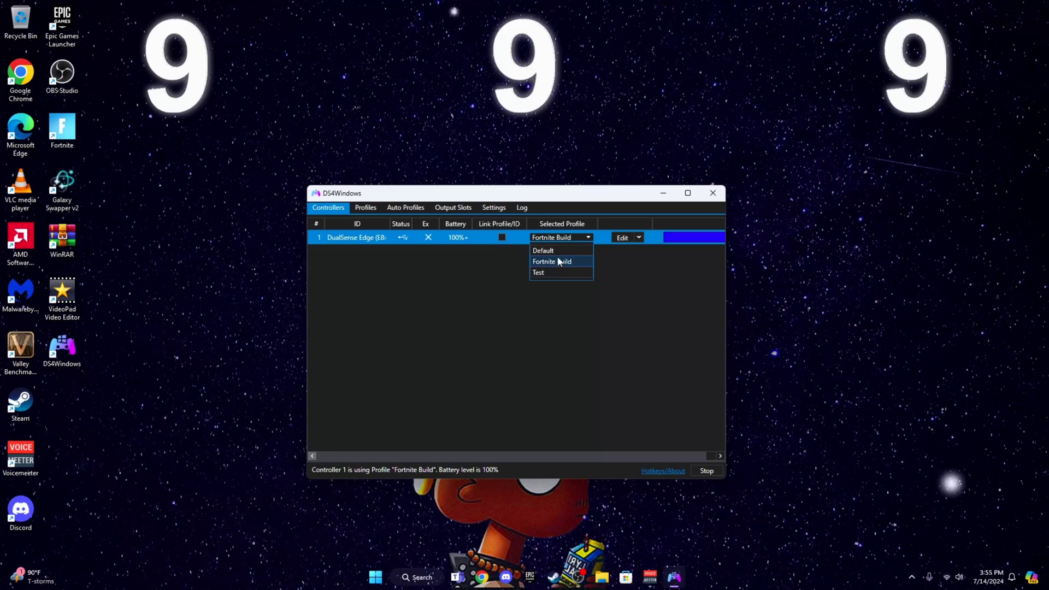
pyautogui.click(474, 293)
pyautogui.click(563, 238)
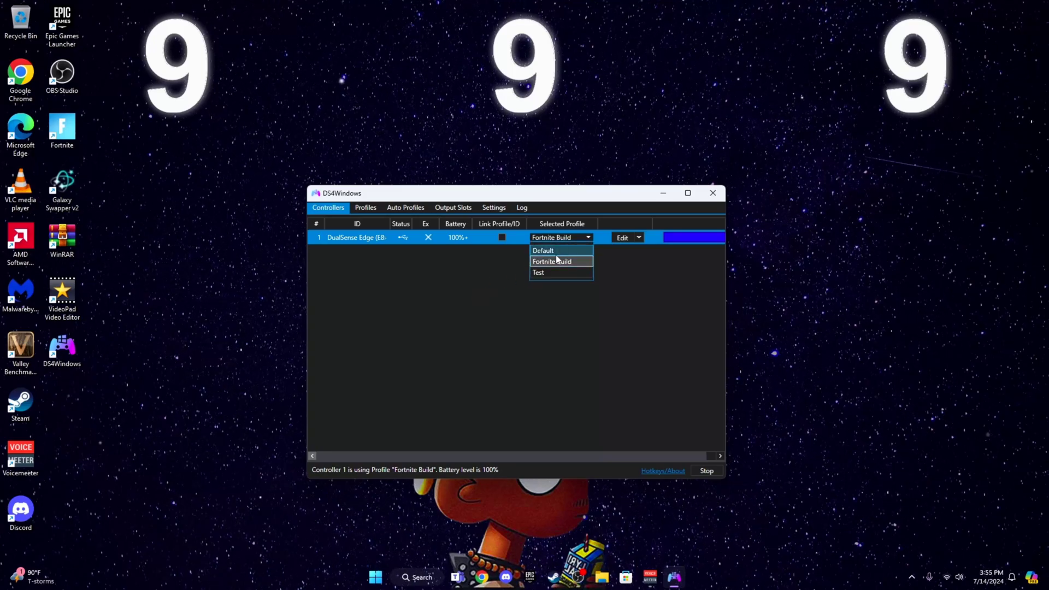
pyautogui.click(485, 323)
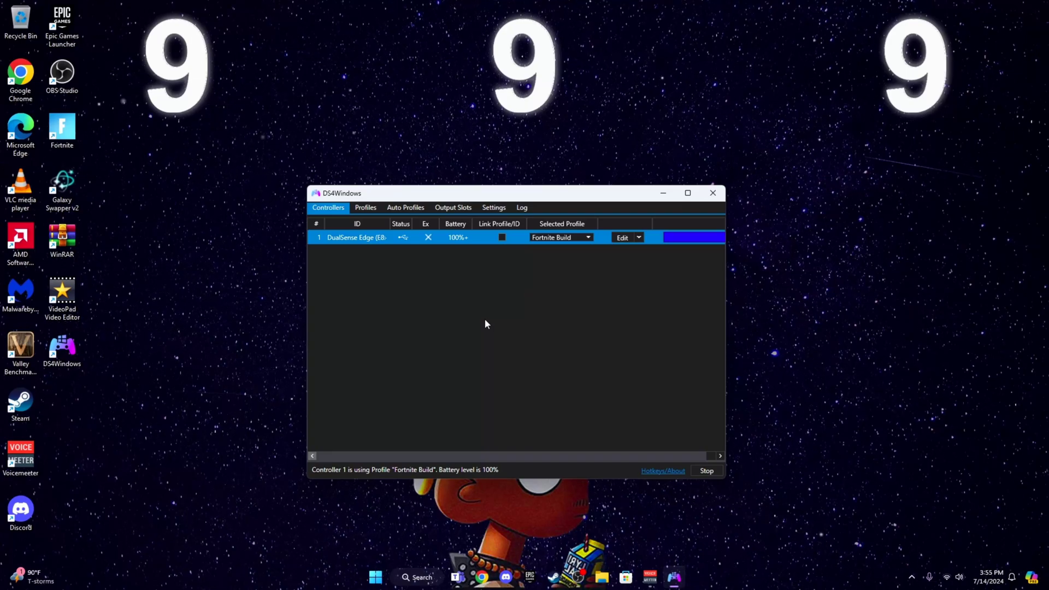
pyautogui.click(555, 240)
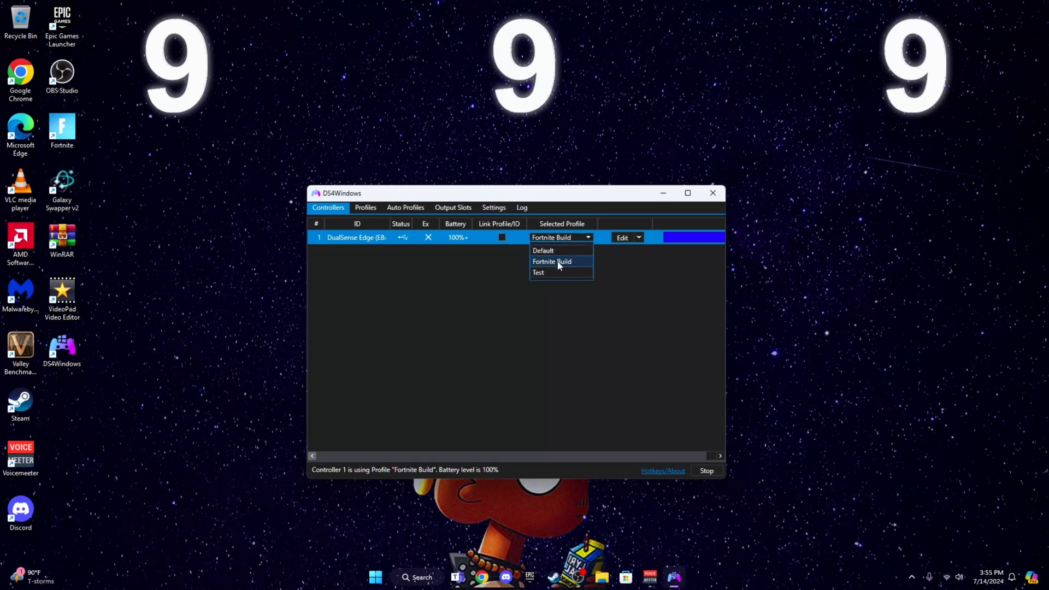
pyautogui.click(555, 237)
pyautogui.click(554, 237)
pyautogui.click(549, 260)
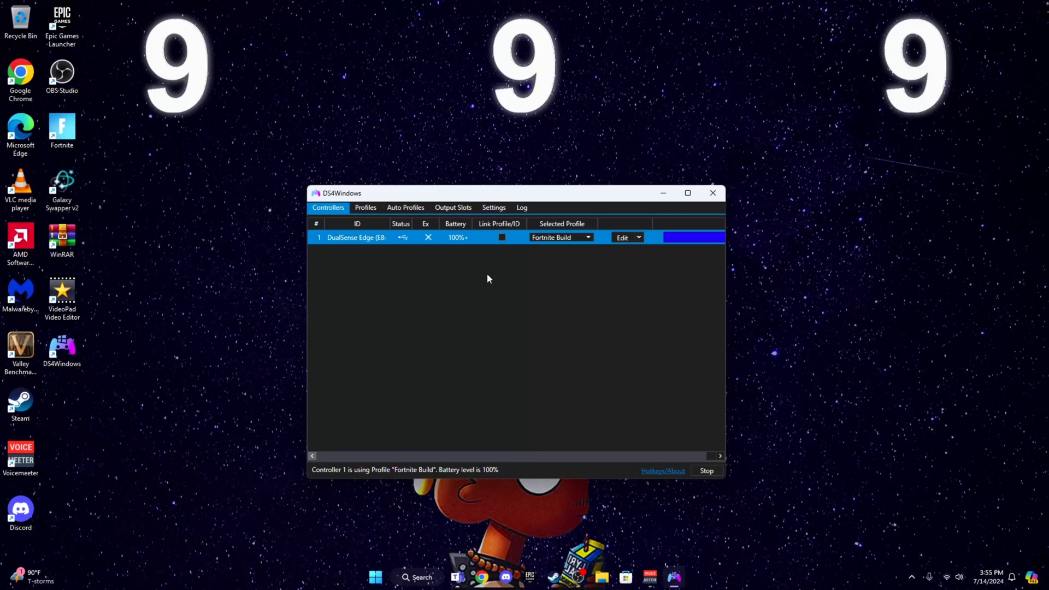
pyautogui.click(372, 210)
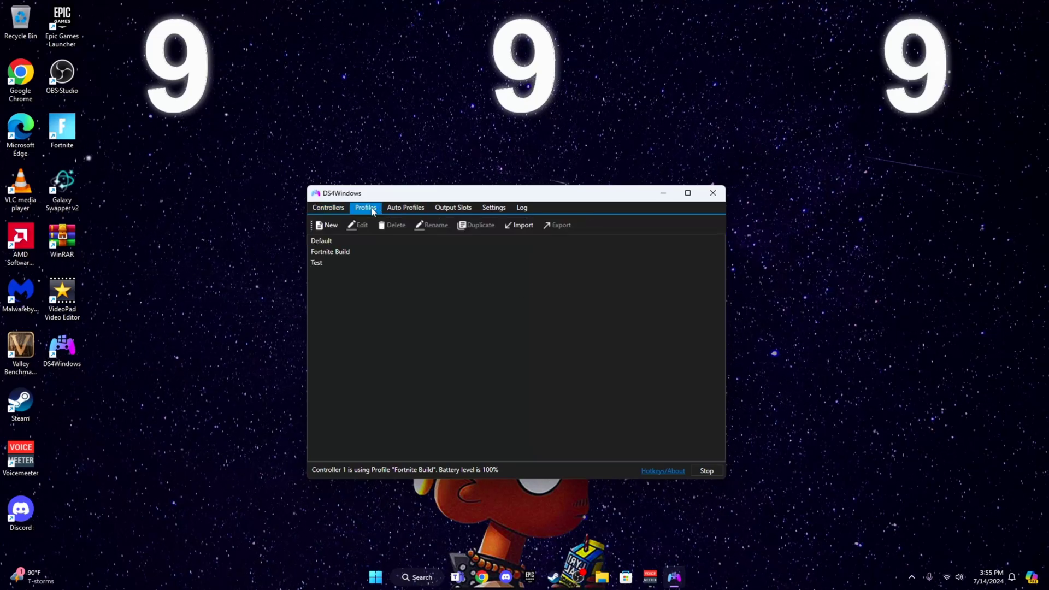
# - Create a new profile from the Gamepad preset with Xbox 360 as the output controller
pyautogui.click(334, 224)
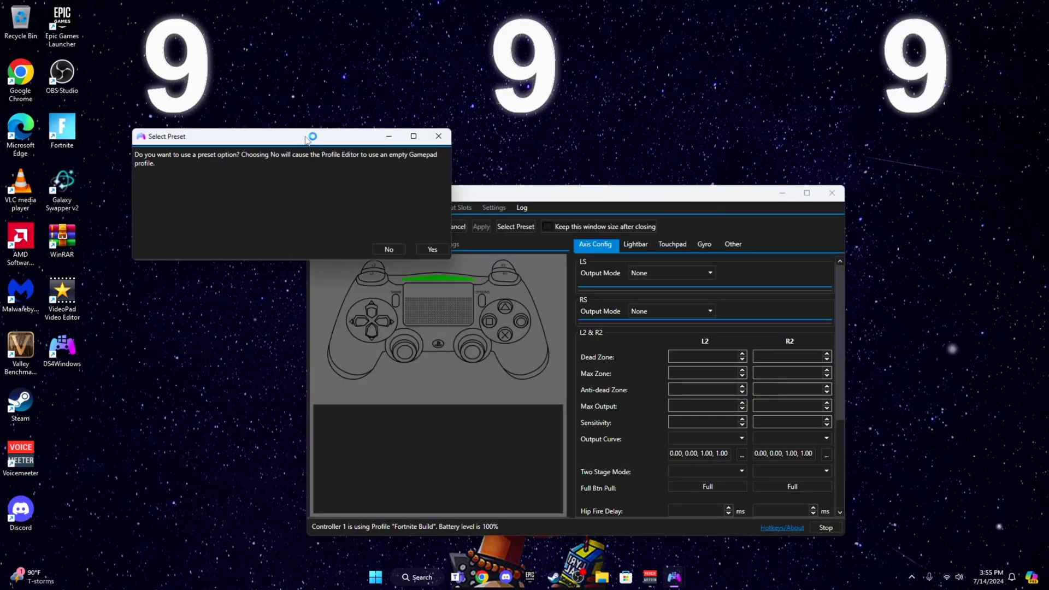
pyautogui.moveTo(306, 139); pyautogui.dragTo(542, 282)
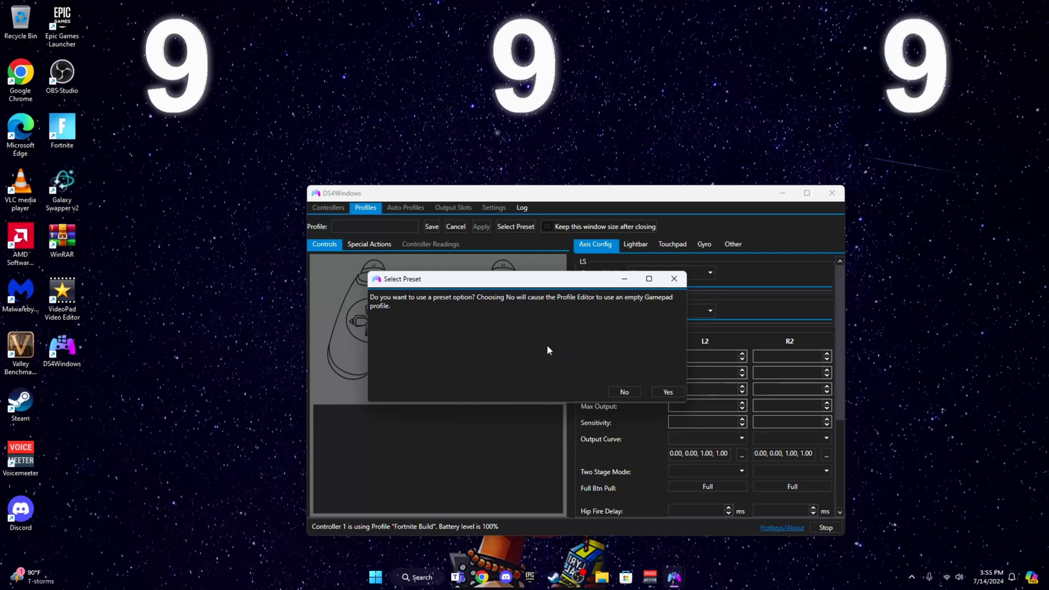
pyautogui.click(666, 392)
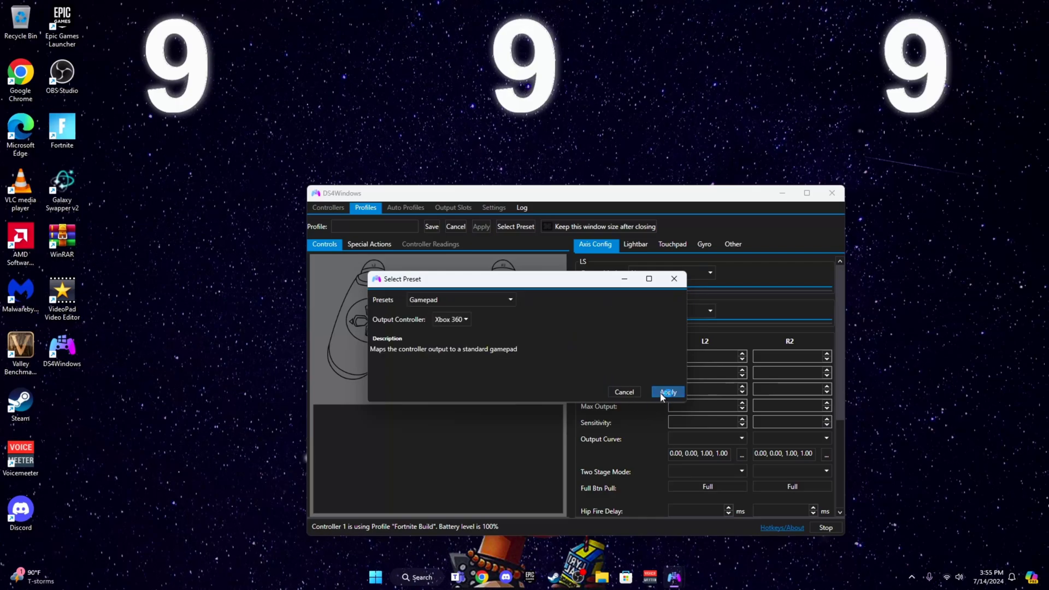
pyautogui.click(459, 299)
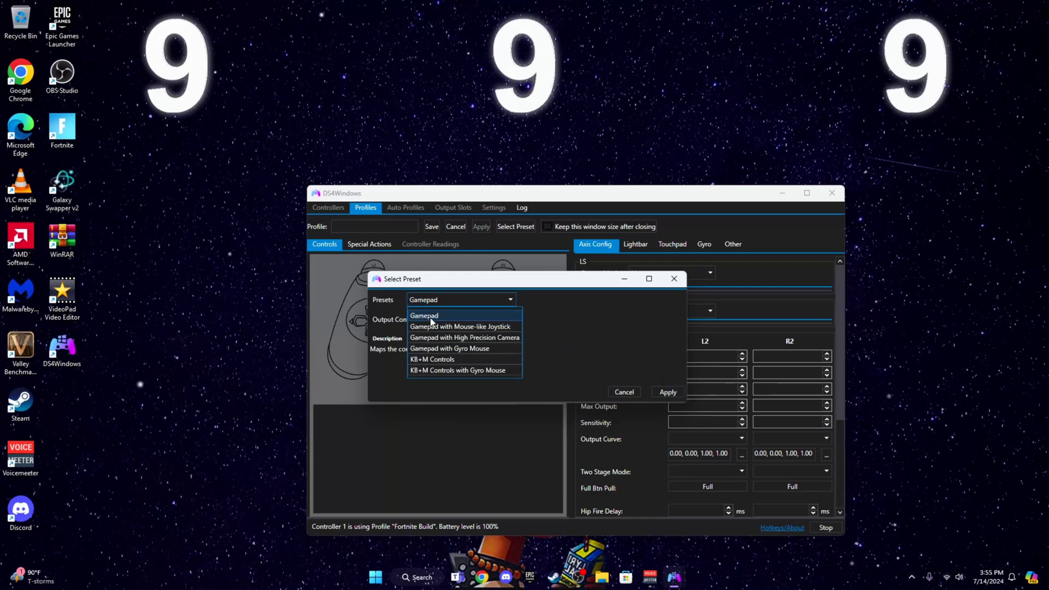
pyautogui.click(432, 313)
pyautogui.click(434, 319)
pyautogui.click(451, 333)
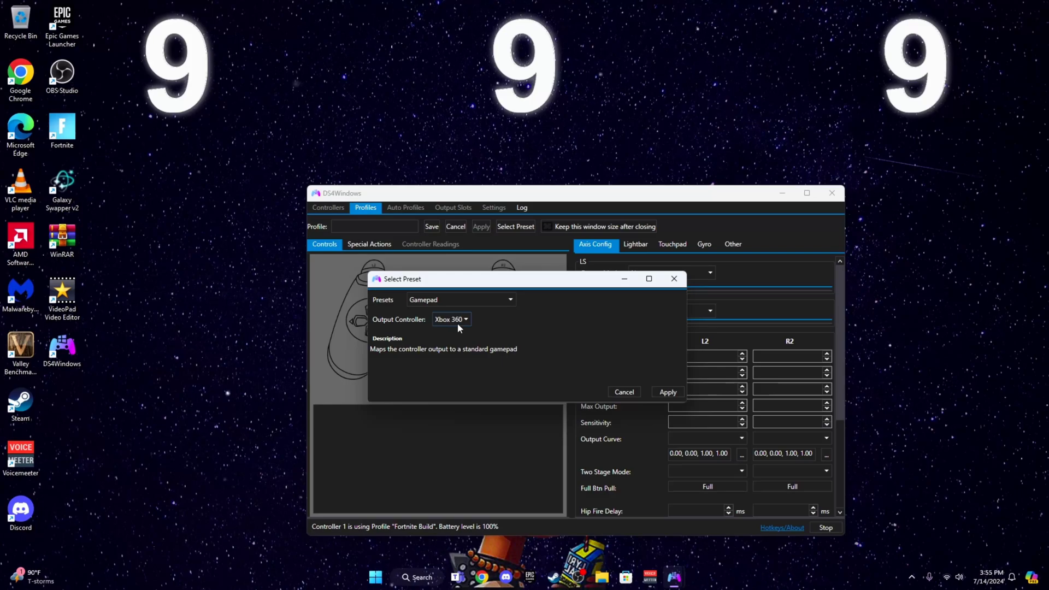
pyautogui.click(667, 393)
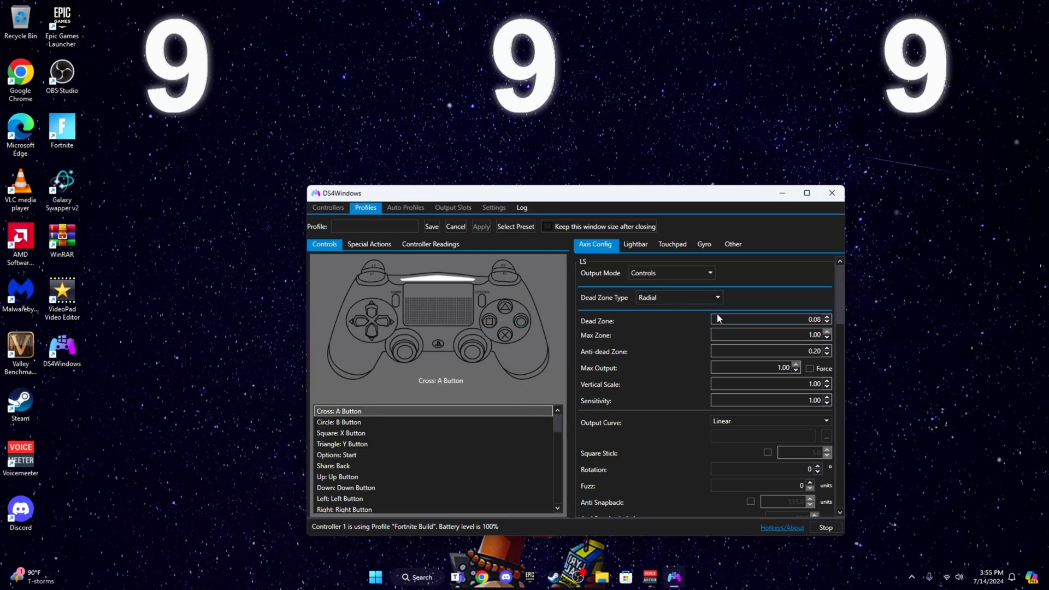
# - Scroll the Controls list to the unassigned Function and Bottom Paddle bindings and select Bottom Left Paddle
pyautogui.moveTo(558, 426); pyautogui.dragTo(558, 495)
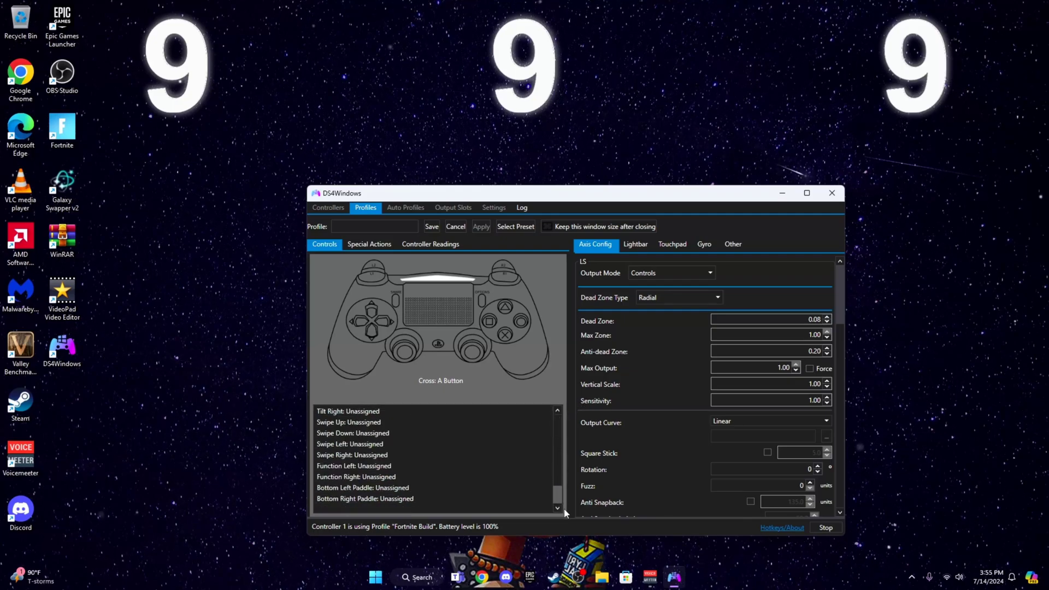
pyautogui.click(446, 467)
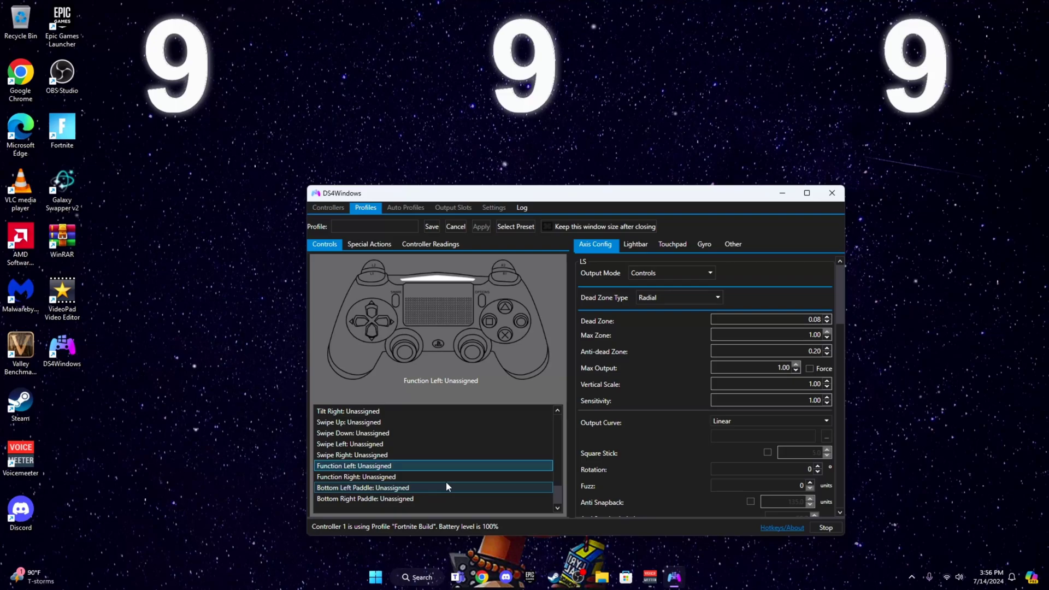
pyautogui.click(411, 475)
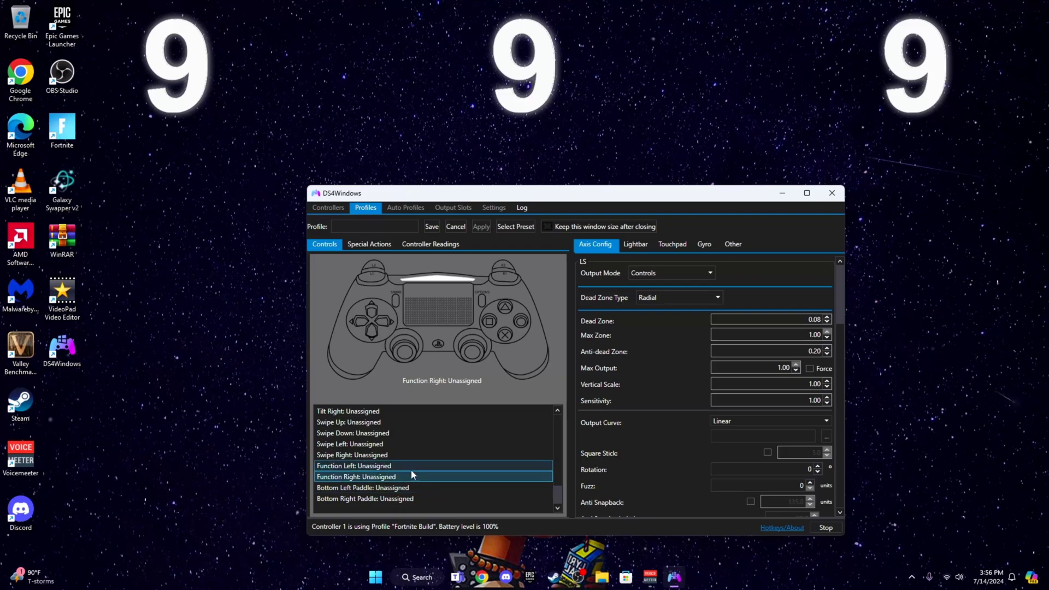
pyautogui.click(411, 469)
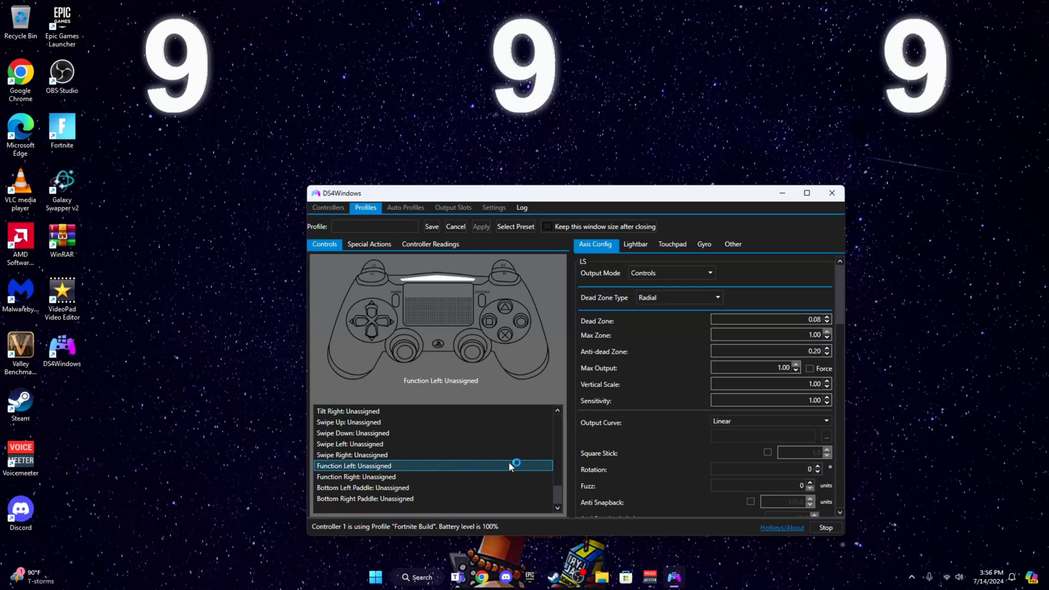
pyautogui.click(419, 489)
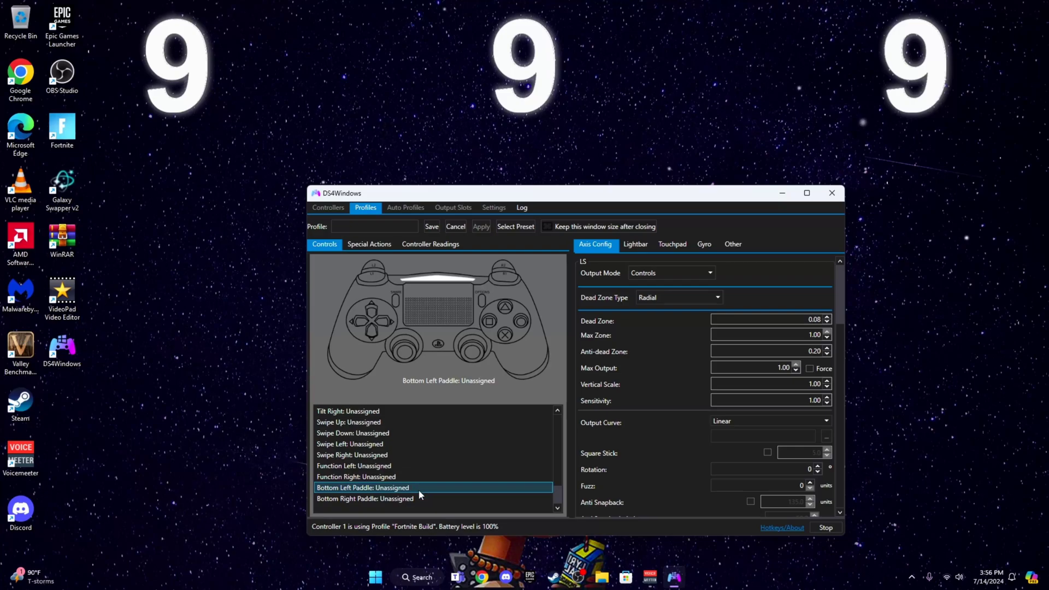
pyautogui.click(418, 496)
pyautogui.click(417, 480)
pyautogui.click(415, 487)
pyautogui.click(354, 498)
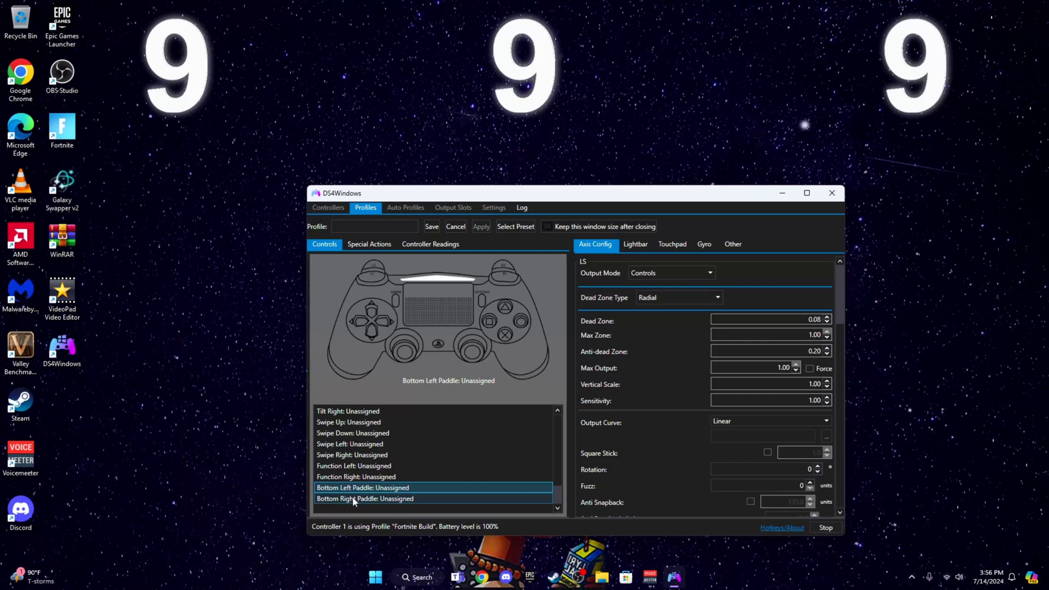
pyautogui.click(377, 476)
pyautogui.click(394, 488)
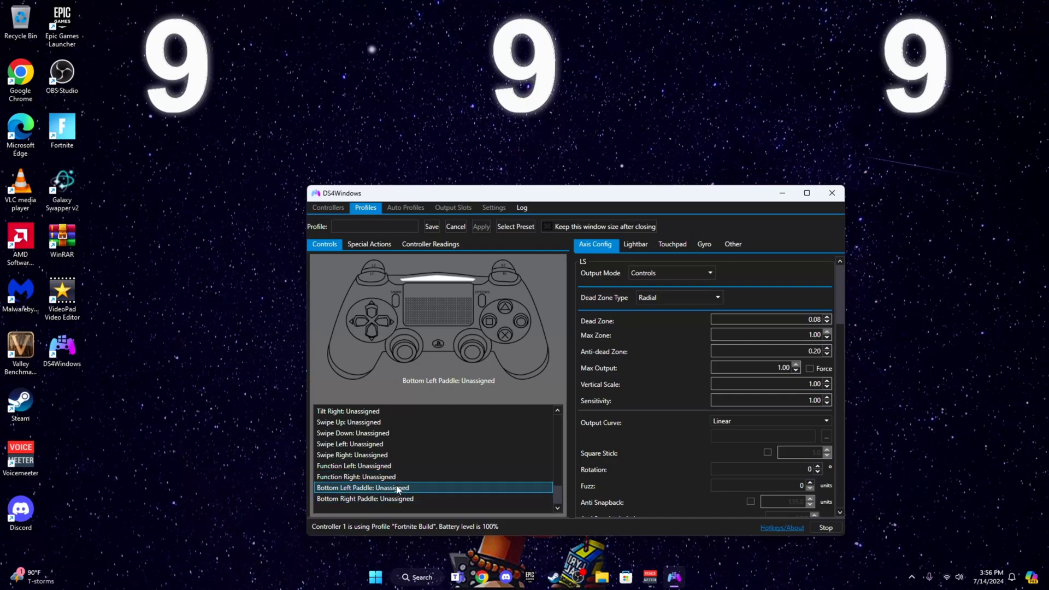
# - Bind Bottom Left Paddle to the Xbox A button and Bottom Right Paddle to Right Stick
pyautogui.doubleClick(396, 487)
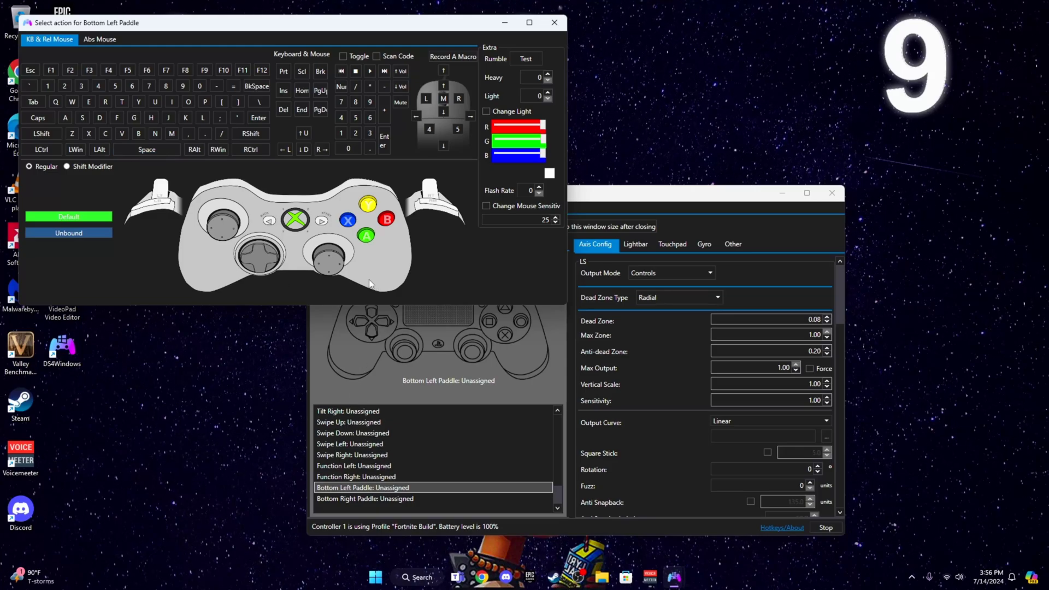
pyautogui.click(368, 240)
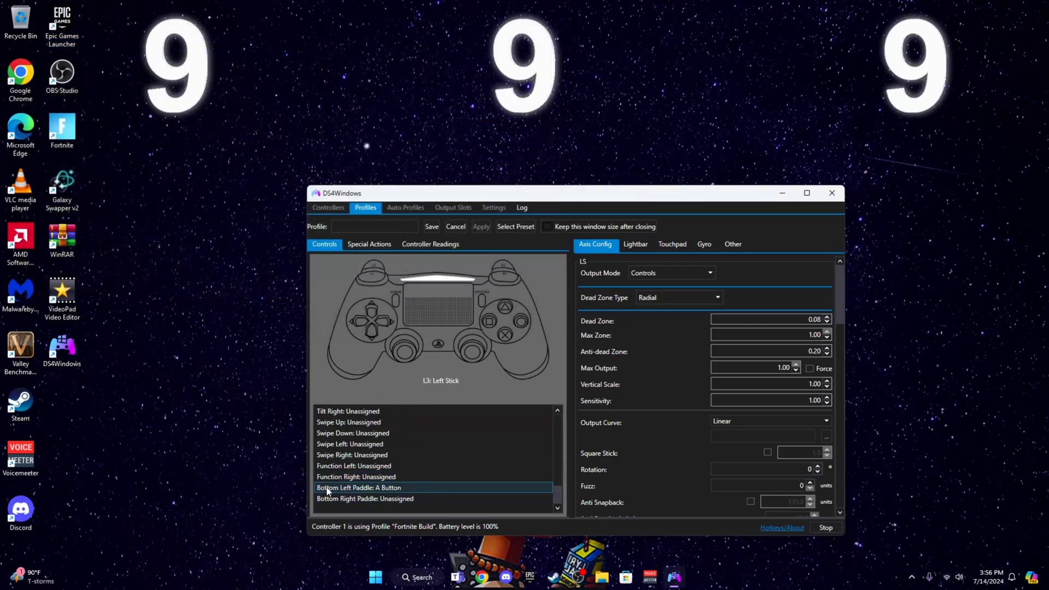
pyautogui.click(395, 499)
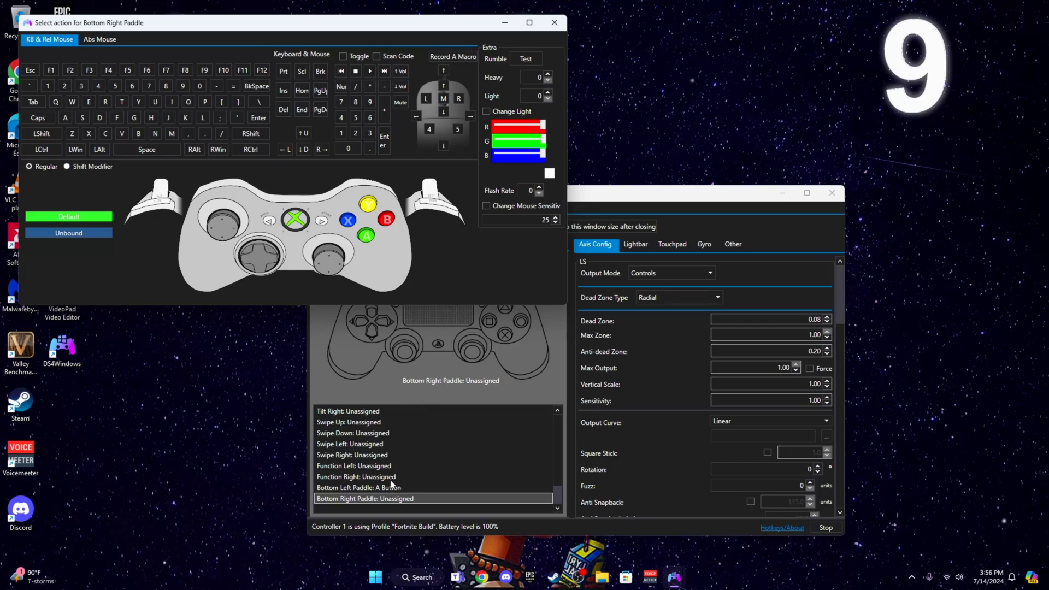
pyautogui.click(330, 267)
pyautogui.scroll(-7, 392, 454)
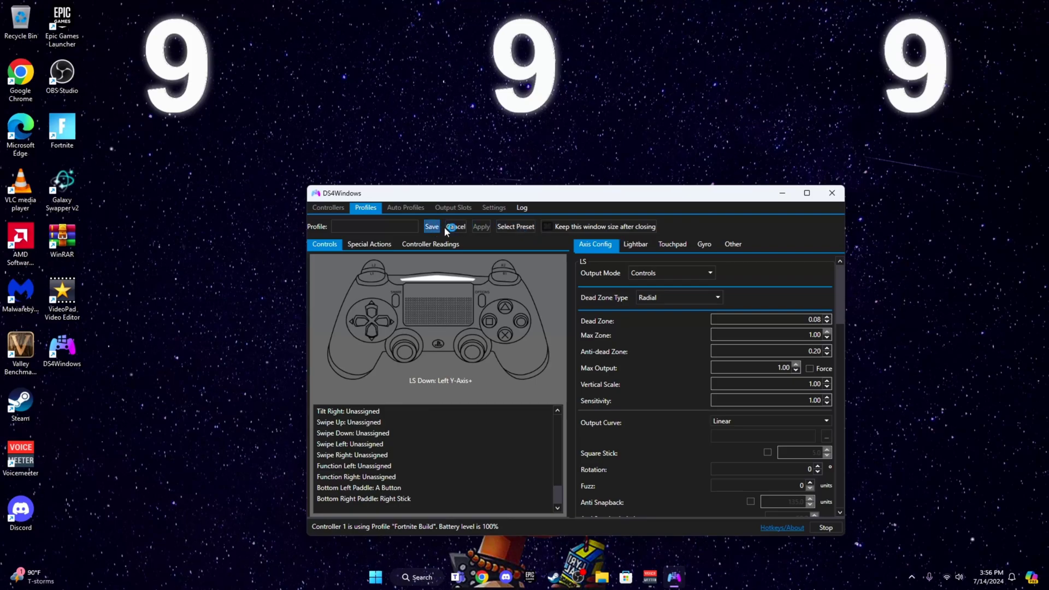
# - Look over the Lightbar flash colour picker, then enter 'Test 2' as the profile name
pyautogui.click(637, 244)
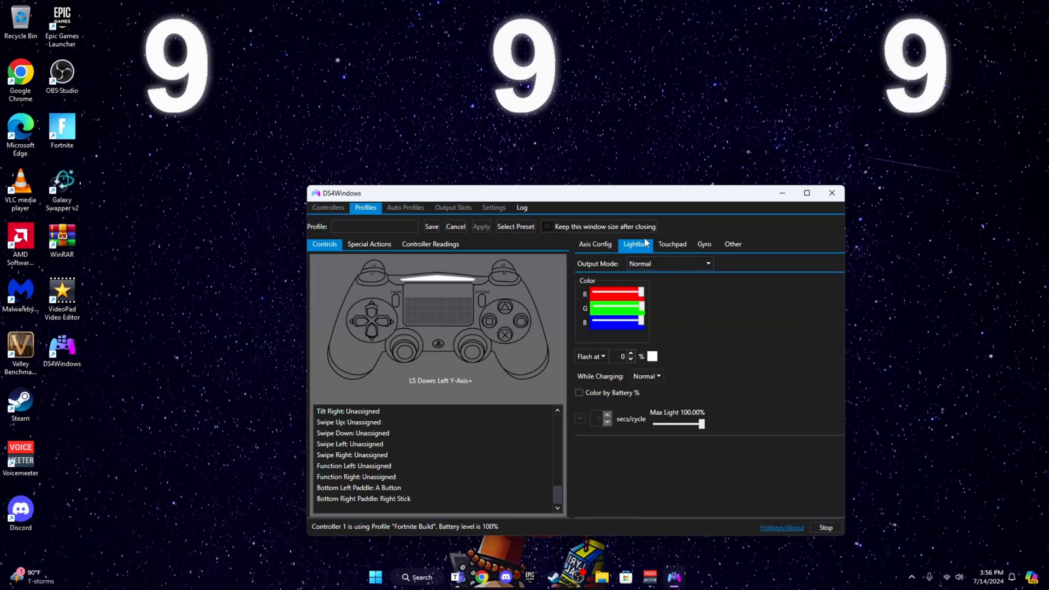
pyautogui.click(653, 356)
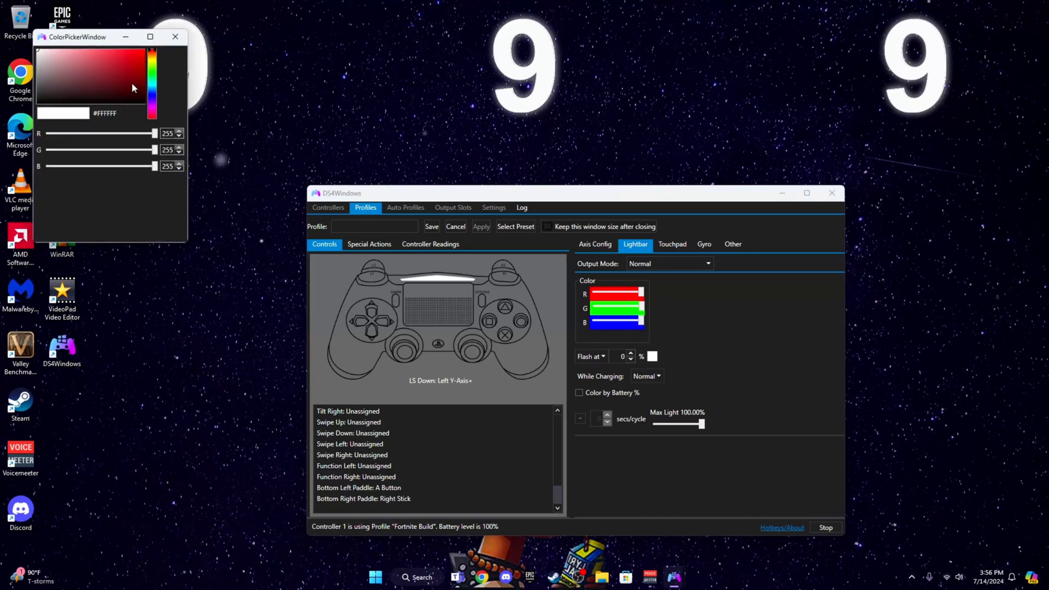
pyautogui.click(155, 93)
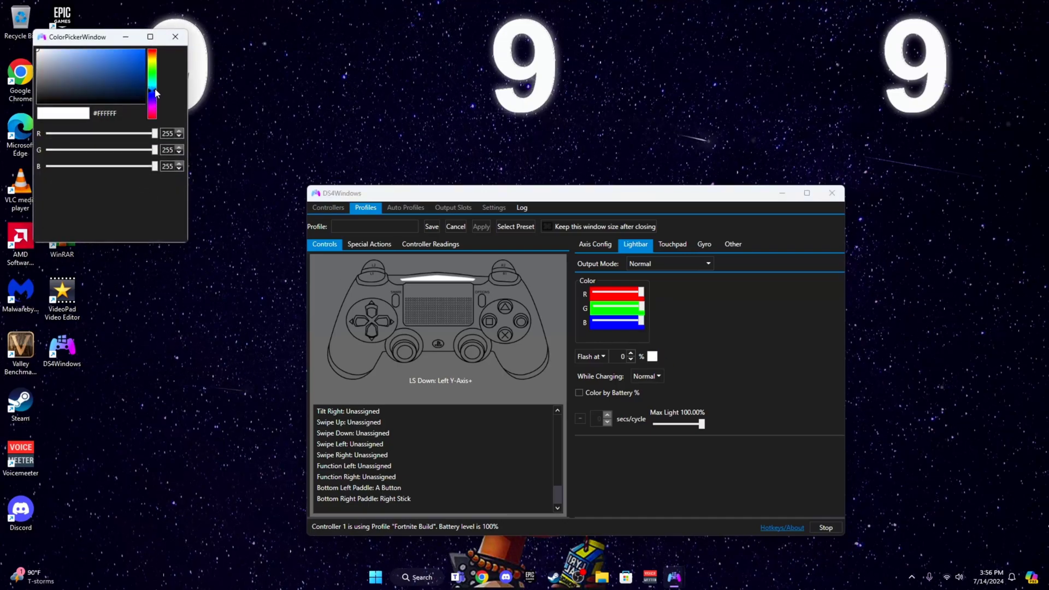
pyautogui.moveTo(155, 96); pyautogui.dragTo(157, 39)
pyautogui.click(174, 41)
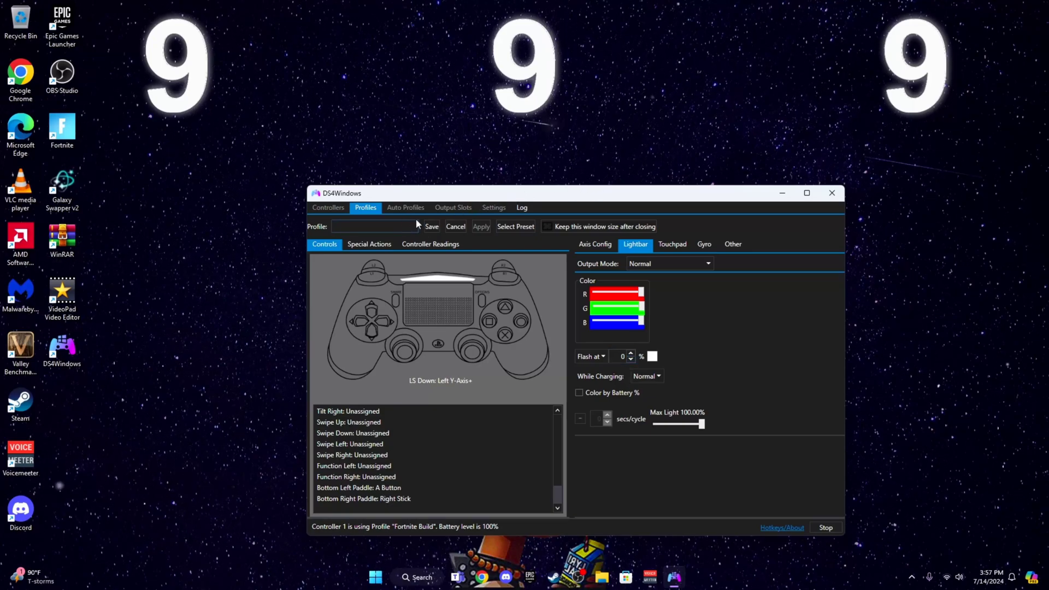
pyautogui.write('Test 2')
# - Save the Test 2 profile and choose it as controller 1's Selected Profile
pyautogui.click(431, 227)
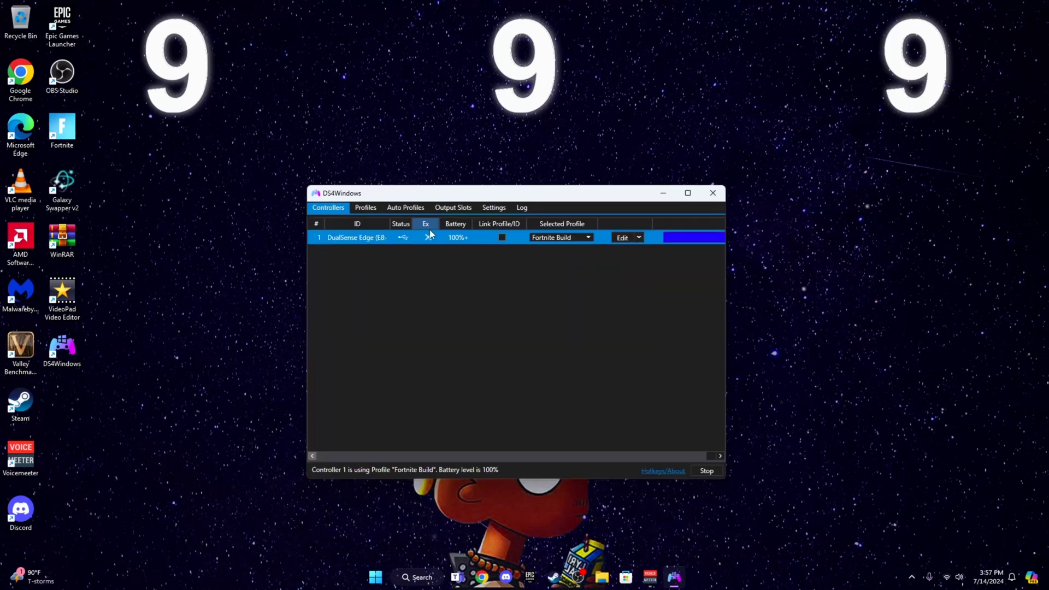
pyautogui.click(565, 241)
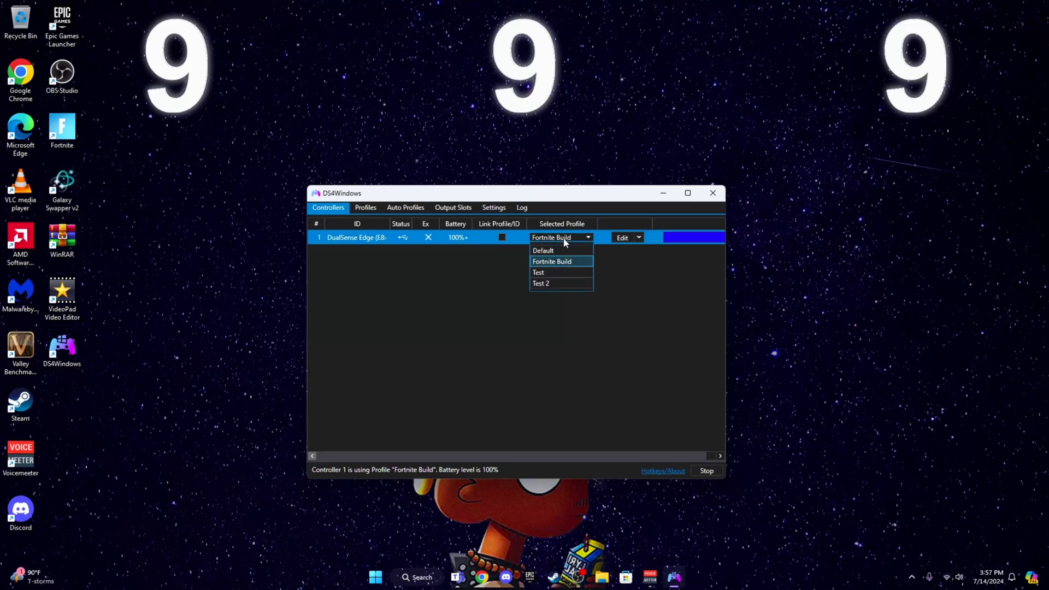
pyautogui.click(546, 285)
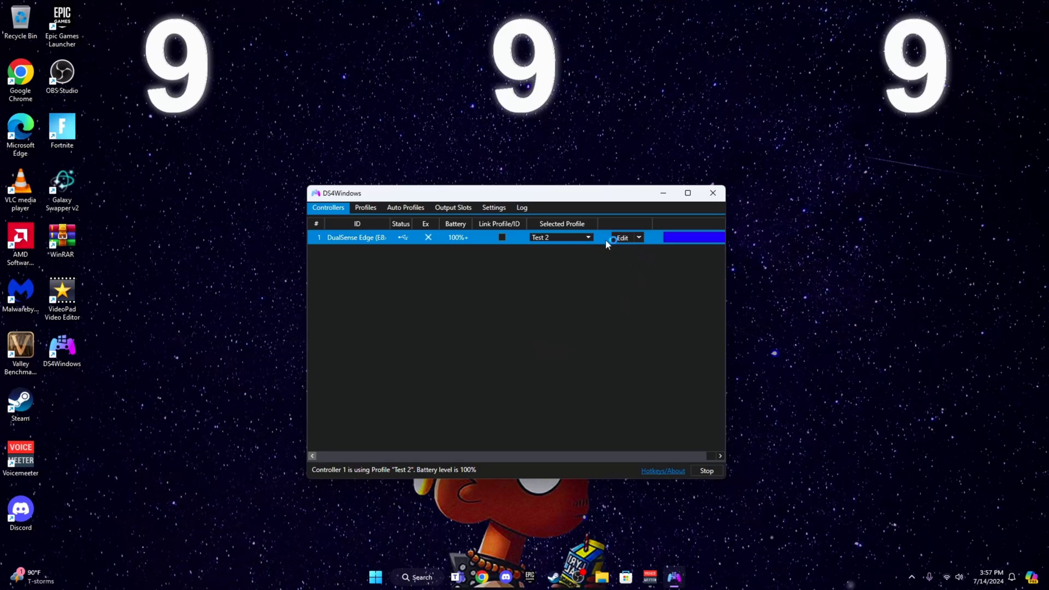
pyautogui.click(572, 239)
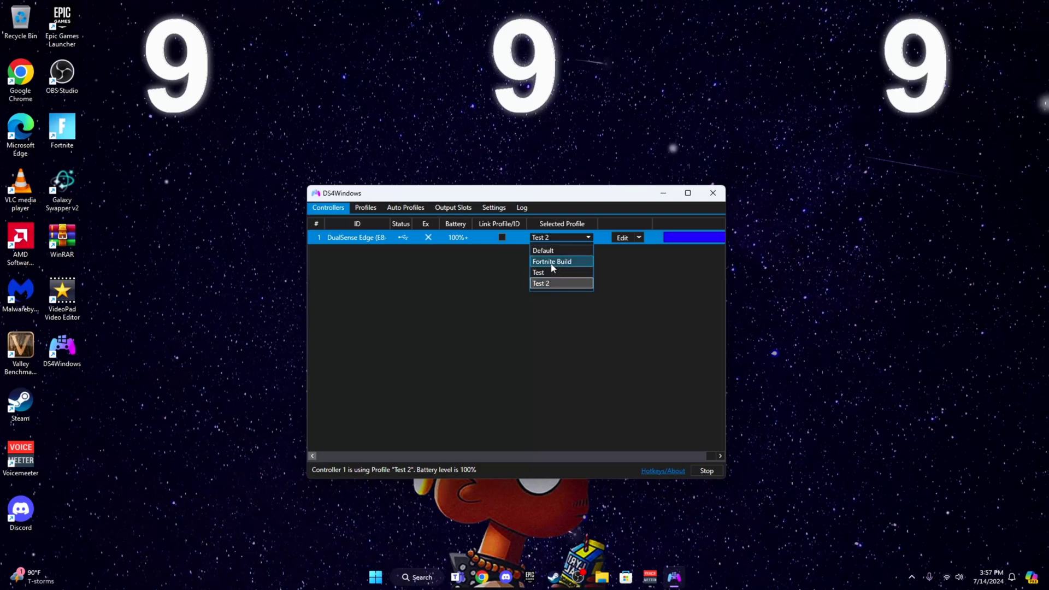
pyautogui.click(557, 332)
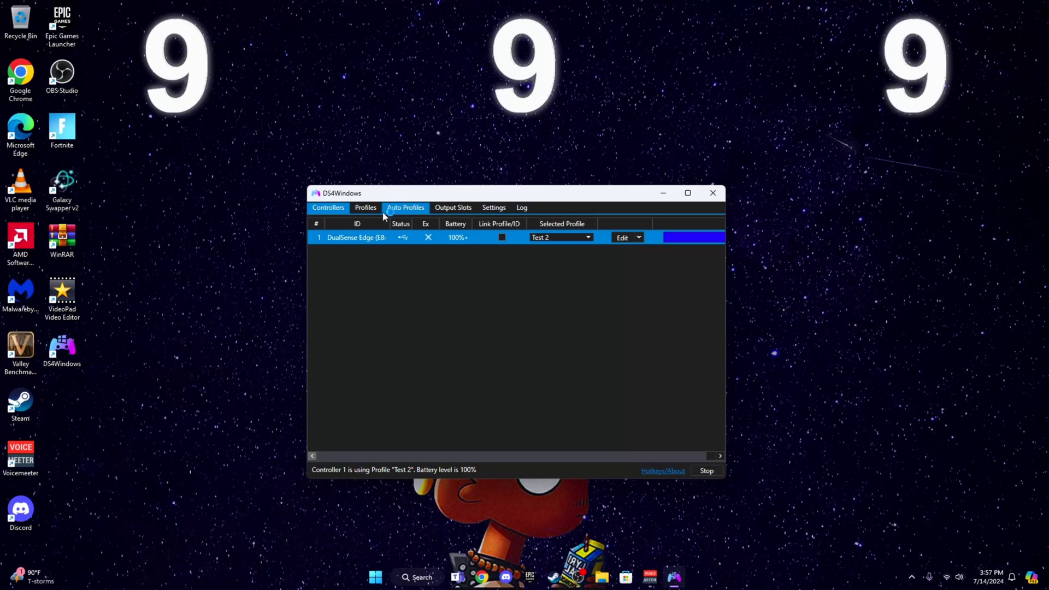
pyautogui.click(366, 208)
pyautogui.click(342, 264)
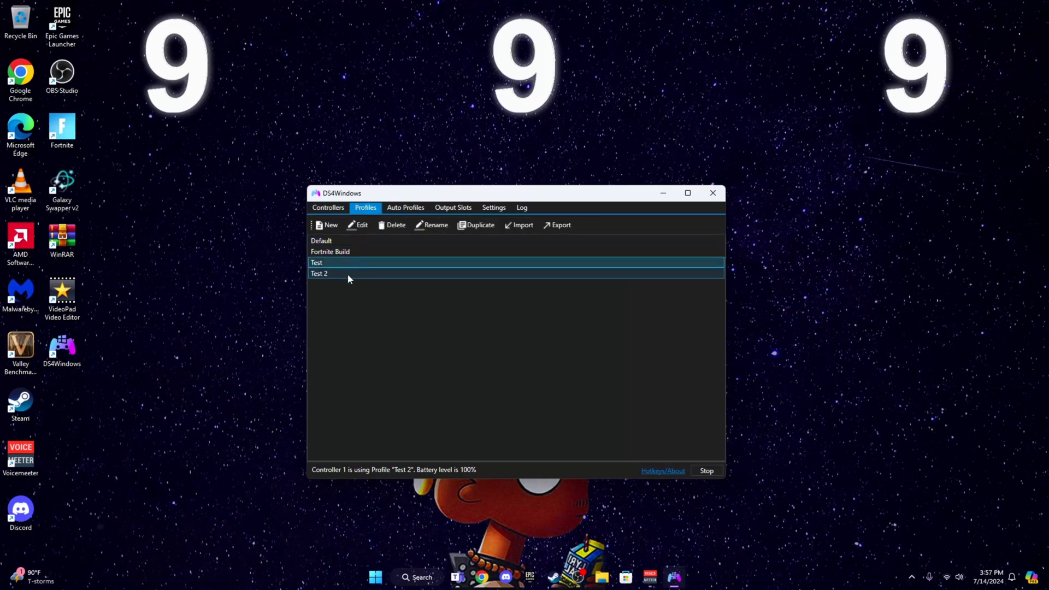
pyautogui.click(347, 238)
pyautogui.click(352, 272)
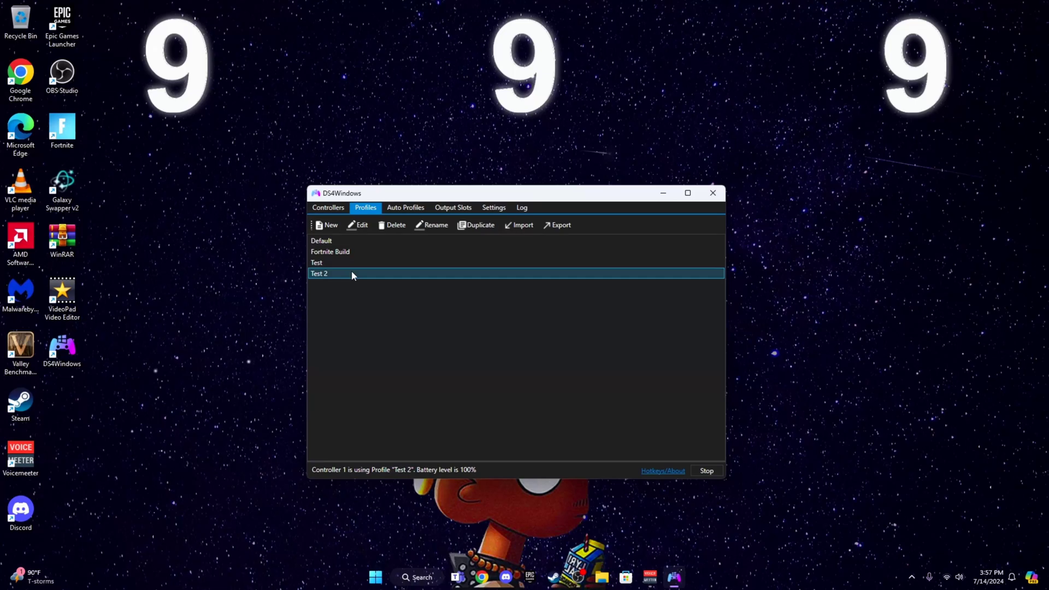
pyautogui.click(359, 225)
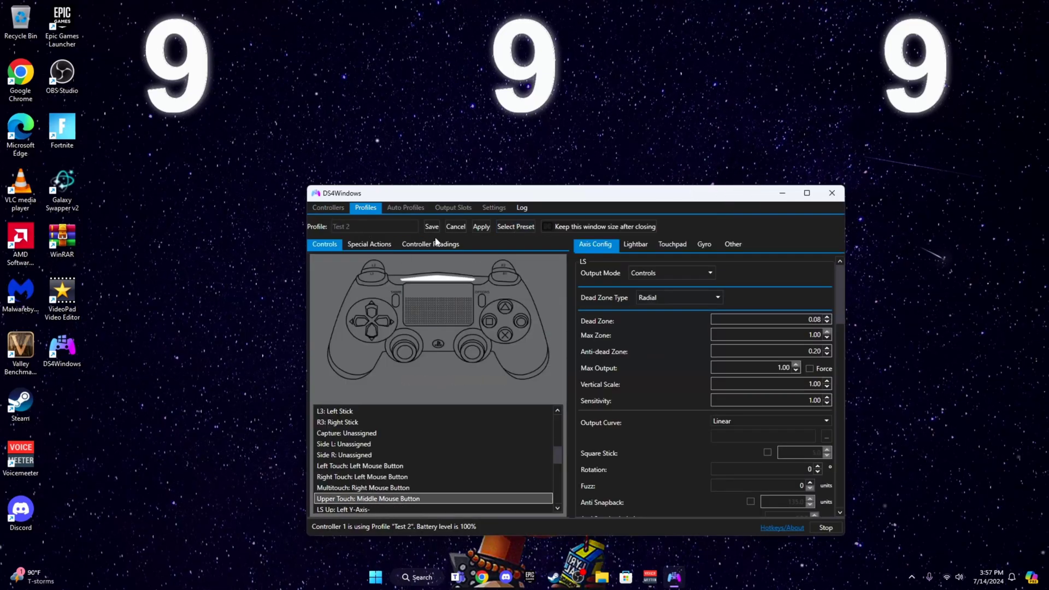
pyautogui.click(456, 227)
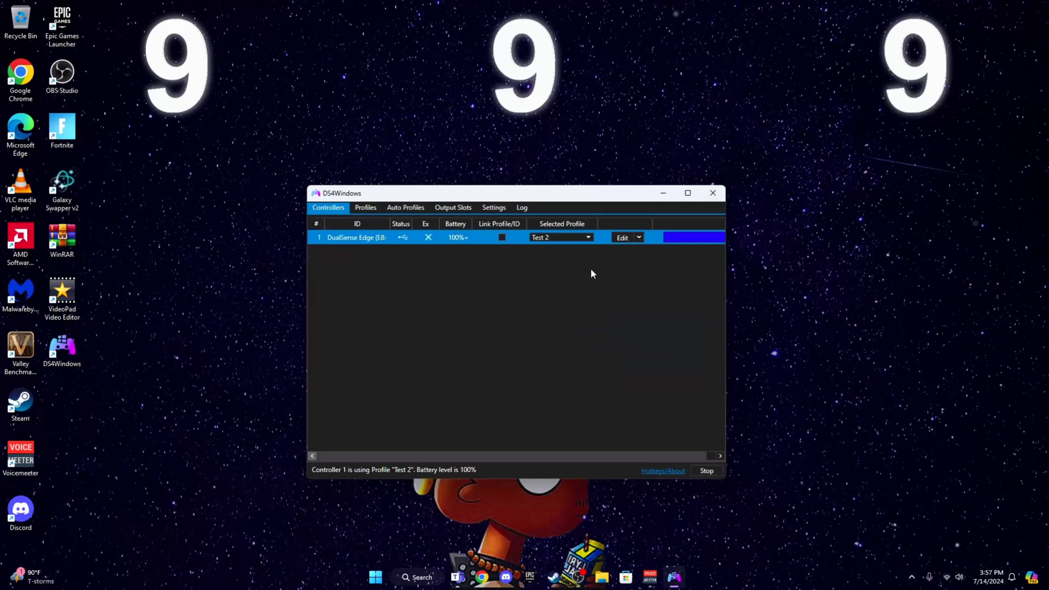
pyautogui.click(569, 237)
pyautogui.click(559, 283)
pyautogui.click(622, 237)
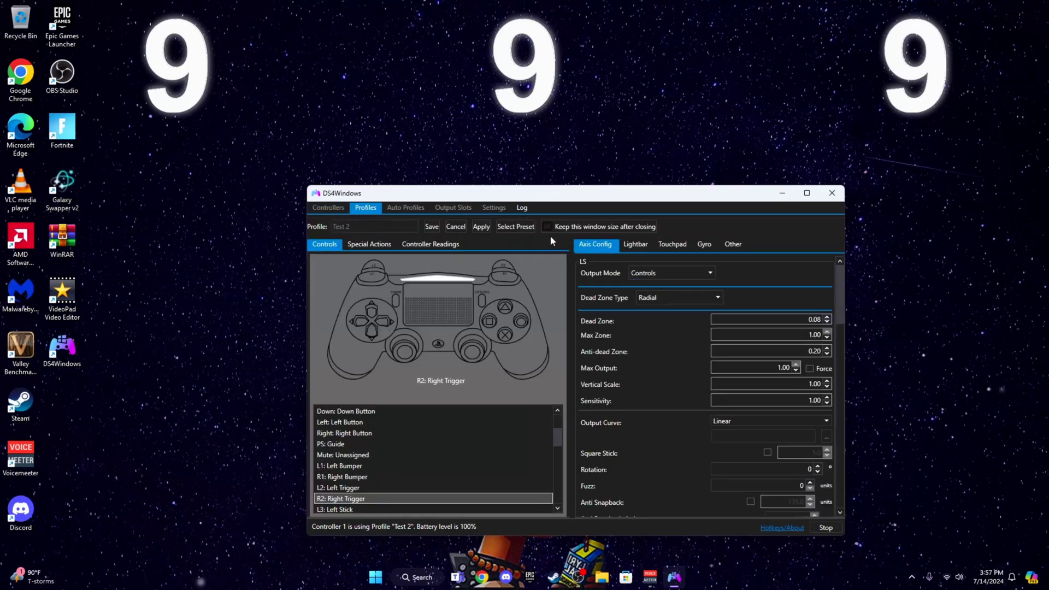
pyautogui.click(456, 226)
pyautogui.click(559, 238)
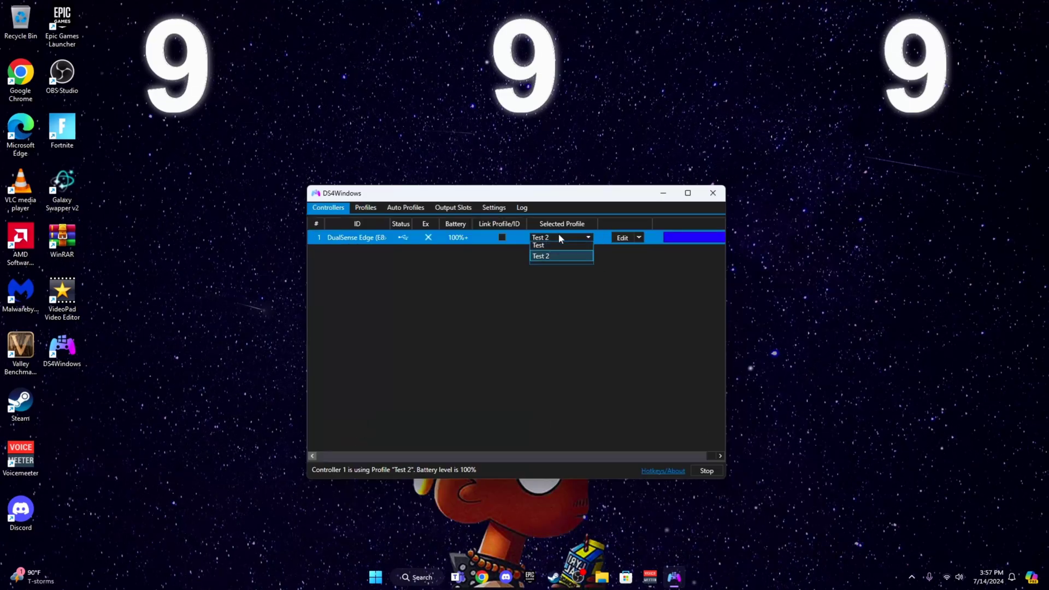
pyautogui.click(558, 235)
# - Minimize the DS4Windows window
pyautogui.click(663, 194)
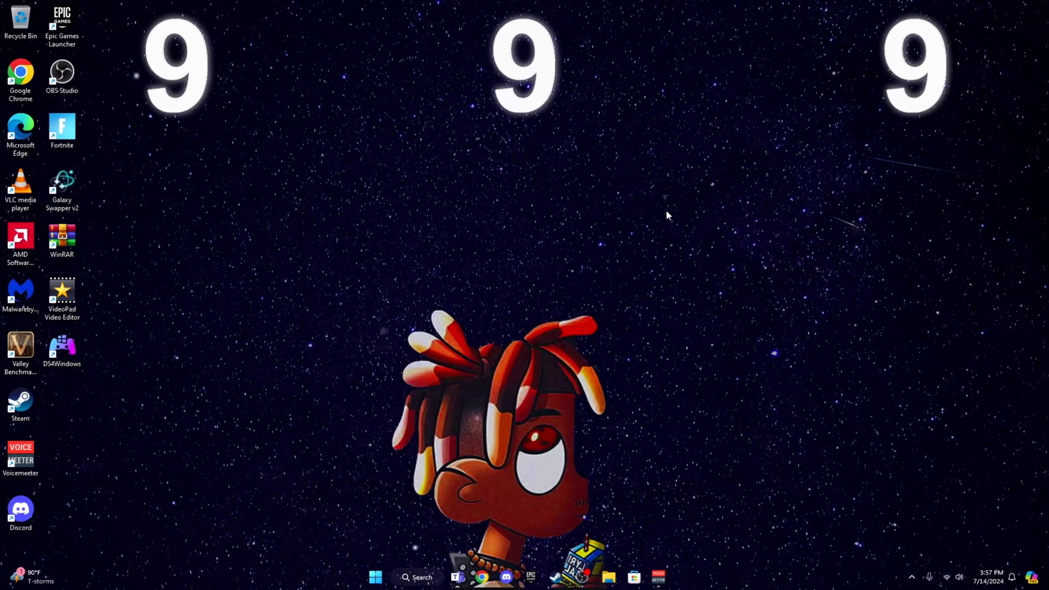